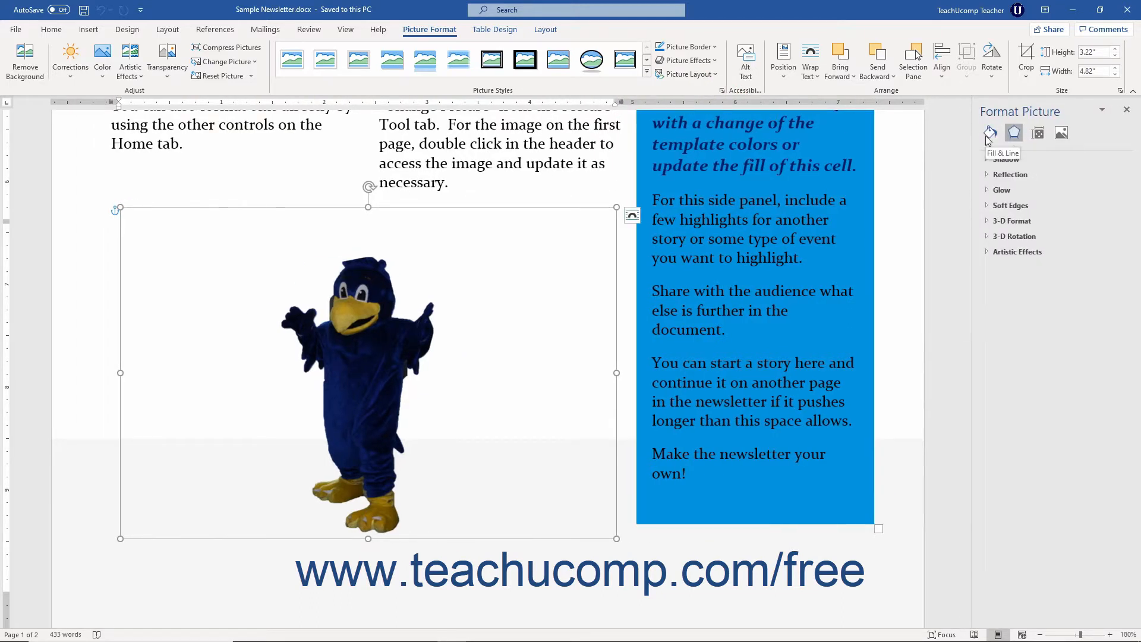
Show the fill settings of the selected mascot picture and choose No fill
{"action": "left_click", "coordinate": [989, 133]}
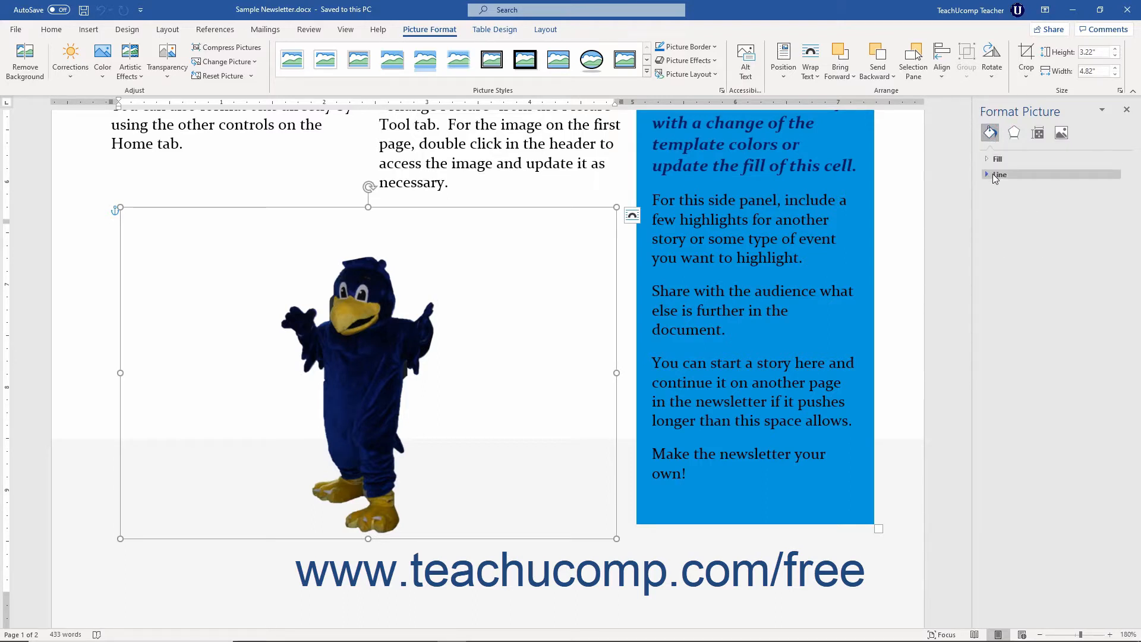
{"action": "left_click", "coordinate": [998, 159]}
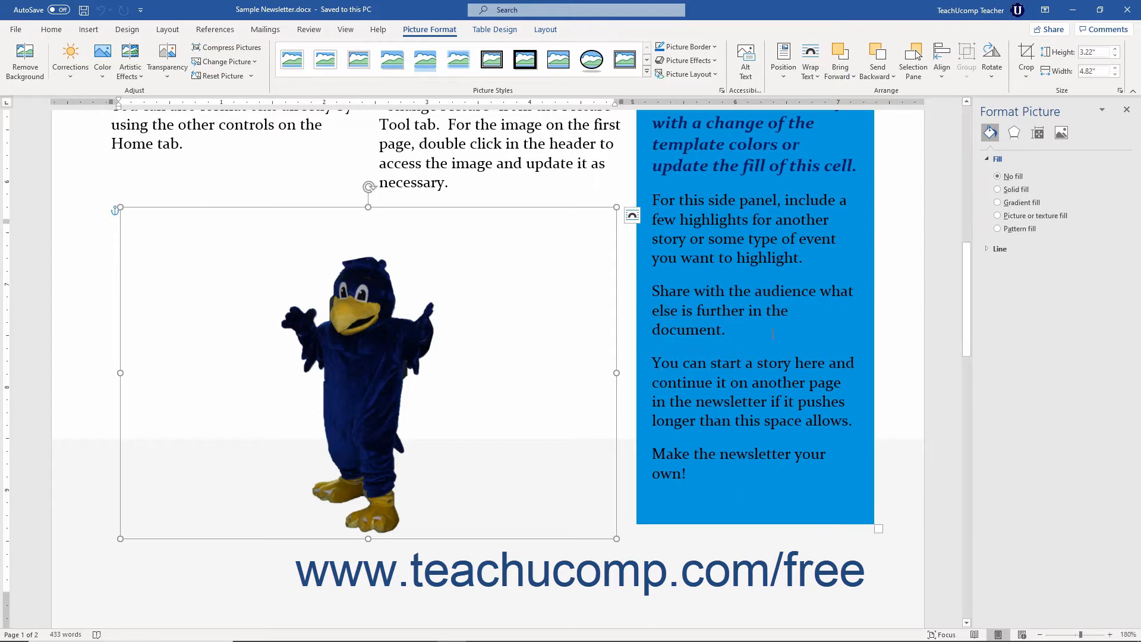
{"action": "left_click", "coordinate": [1002, 176]}
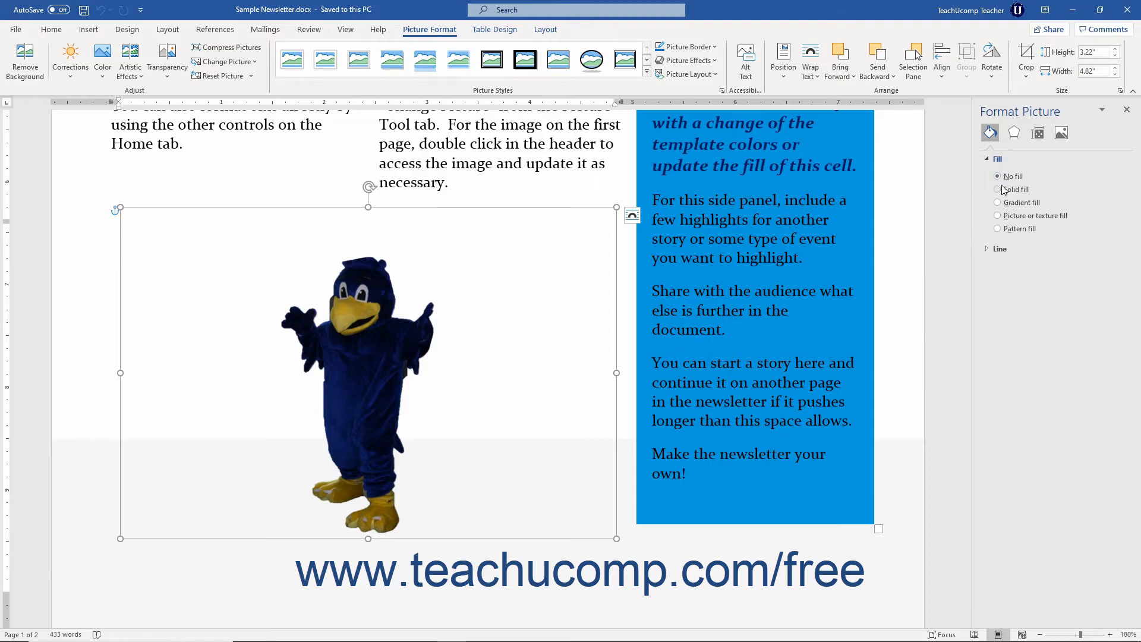
Give the picture a solid turquoise theme-color fill with 45% transparency
{"action": "left_click", "coordinate": [1002, 189]}
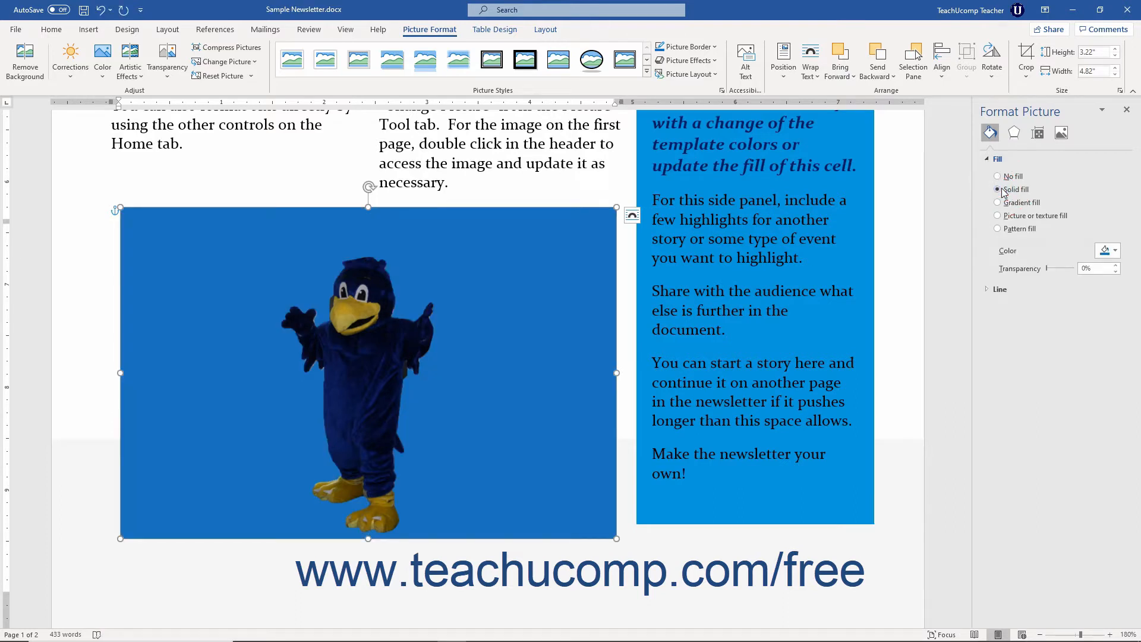
{"action": "left_click", "coordinate": [1115, 251]}
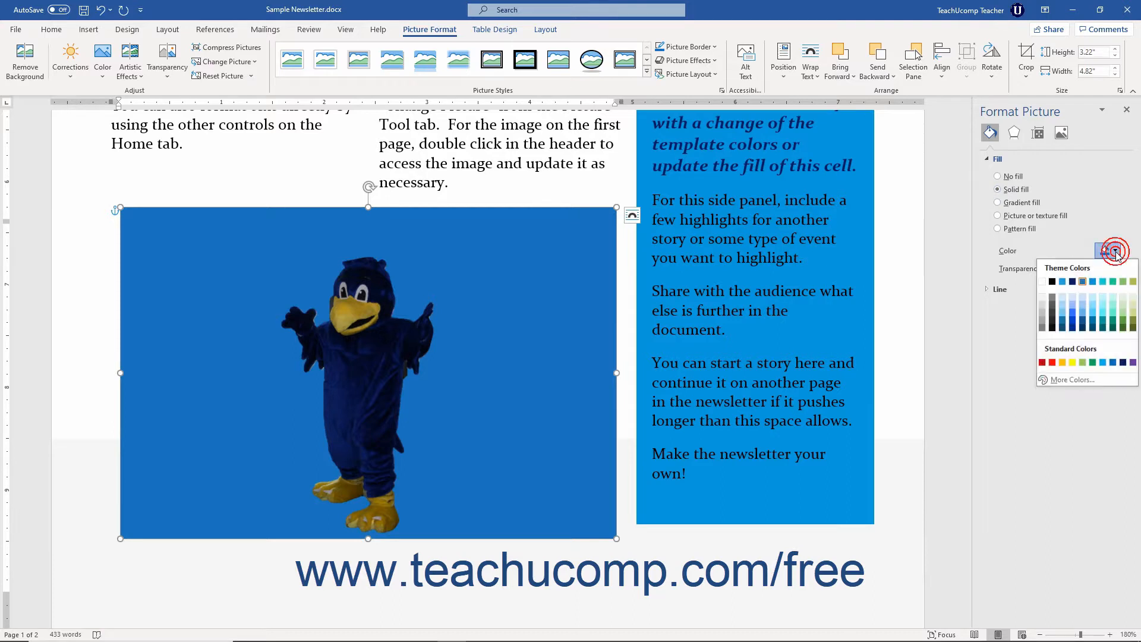
{"action": "left_click", "coordinate": [1102, 282]}
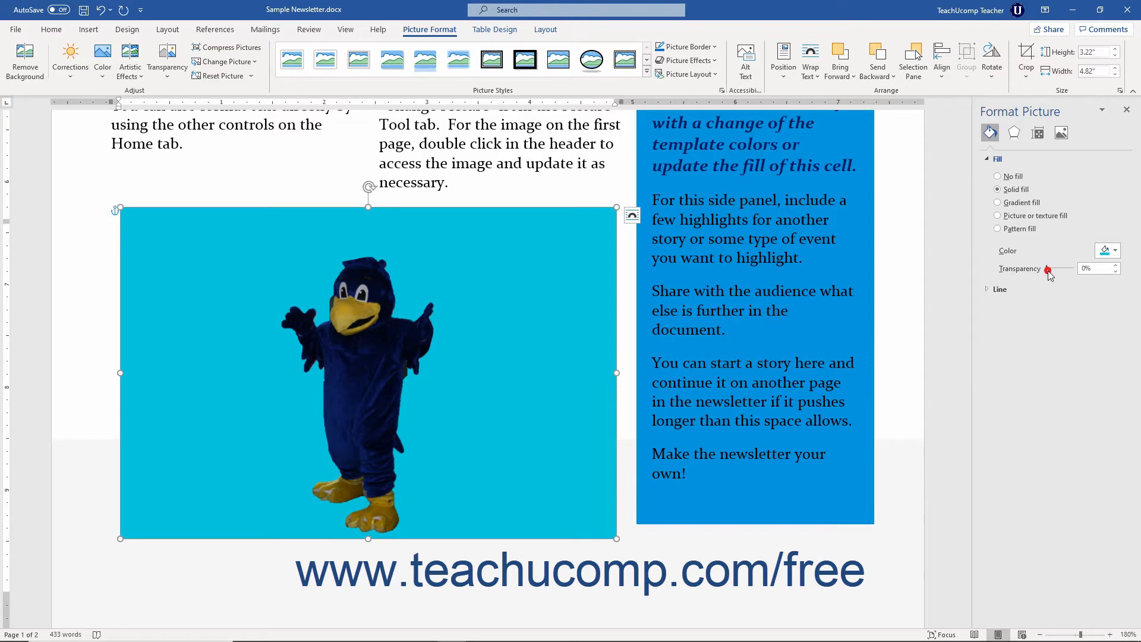
{"action": "left_click_drag", "start_coordinate": [1047, 270], "coordinate": [1062, 272]}
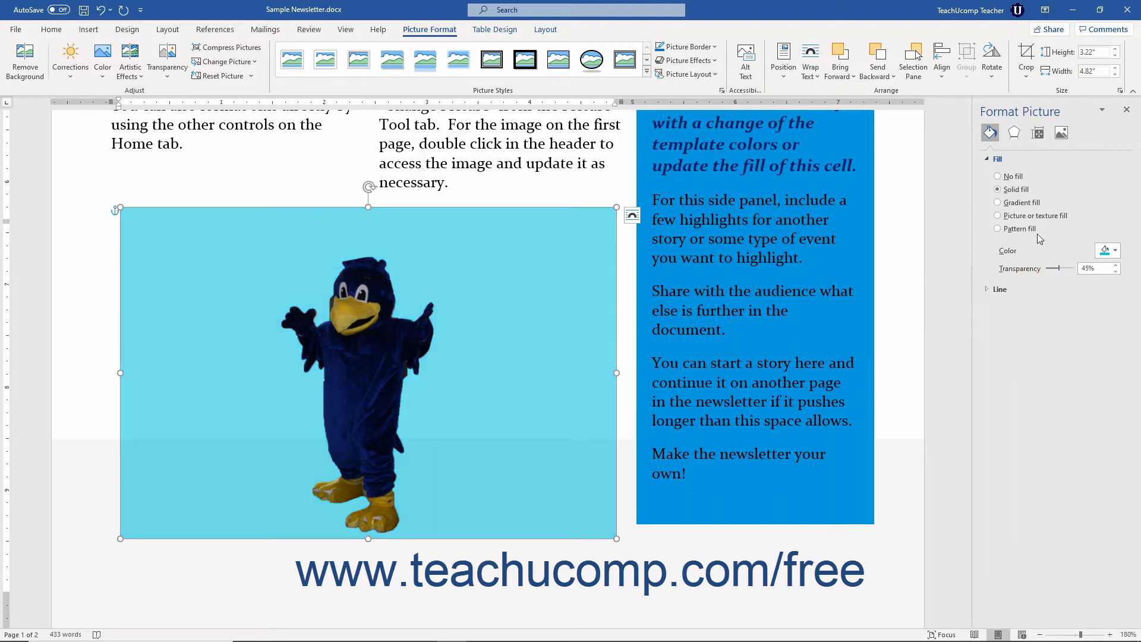
Switch the picture to a gradient fill using the medium-blue preset gradient
{"action": "left_click", "coordinate": [1020, 204]}
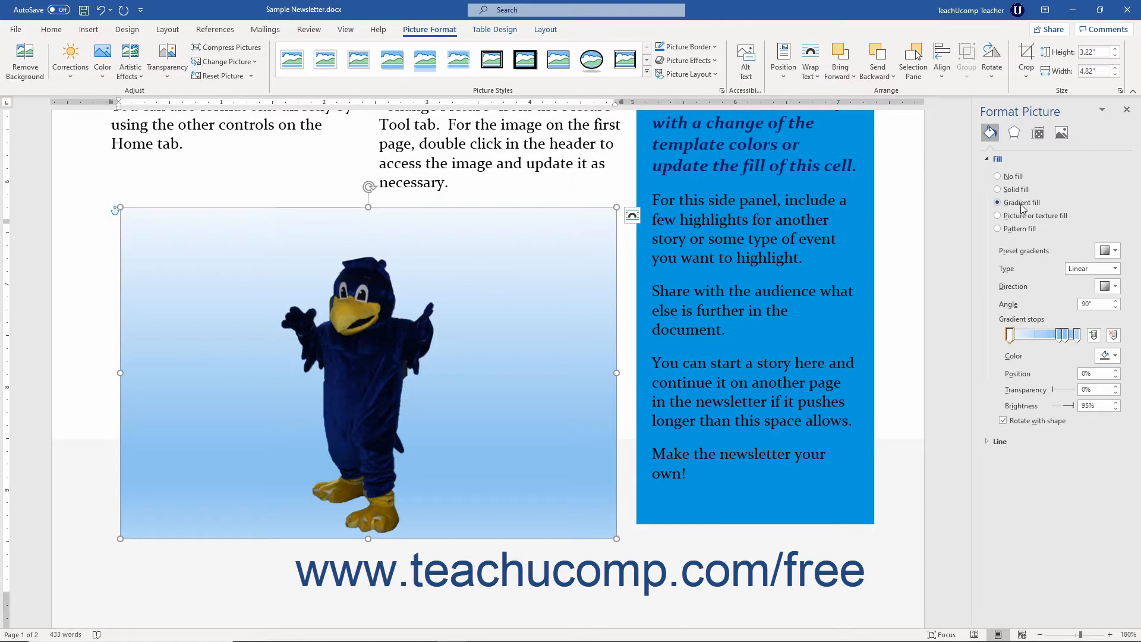
{"action": "left_click", "coordinate": [1107, 250]}
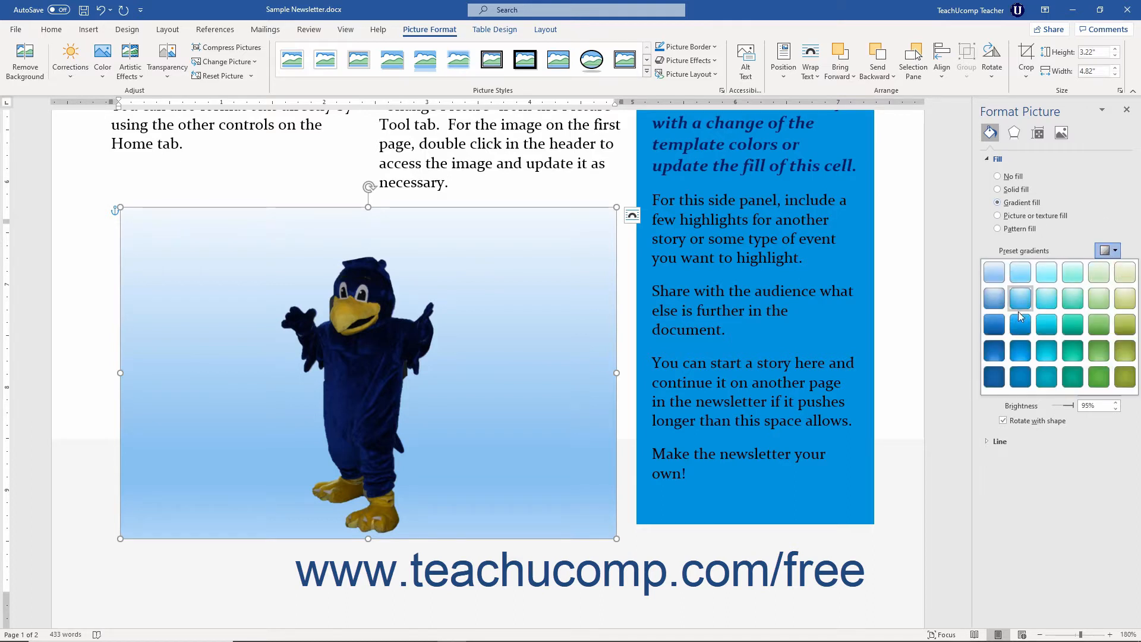
{"action": "left_click", "coordinate": [996, 325]}
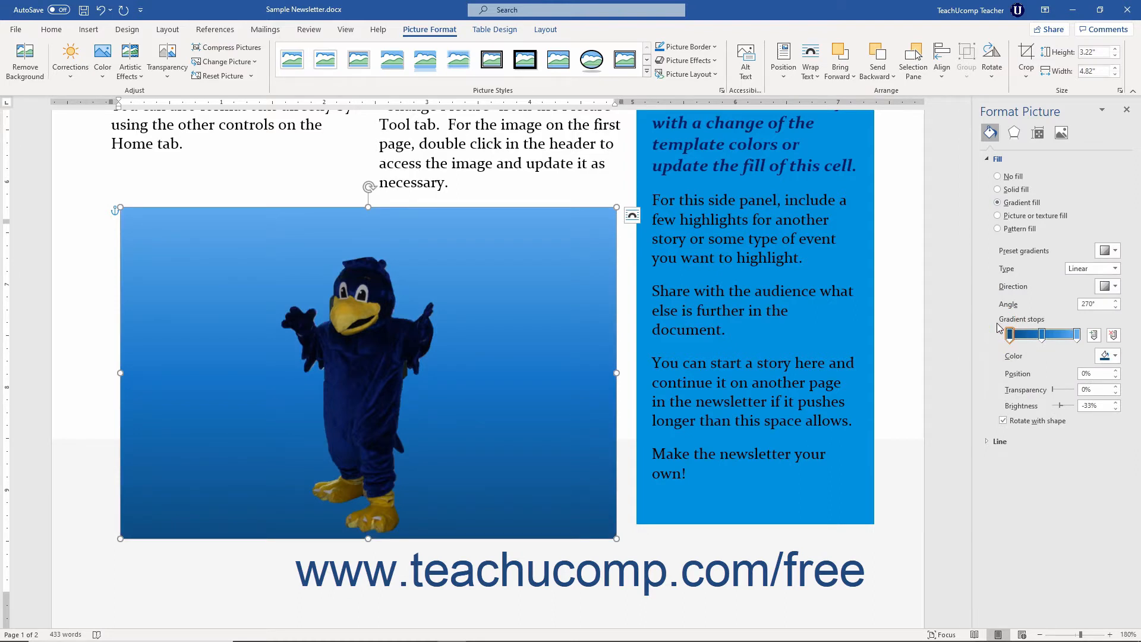
Try the Radial and Path gradient types on the picture fill, and return the type to Linear
{"action": "left_click", "coordinate": [1076, 271]}
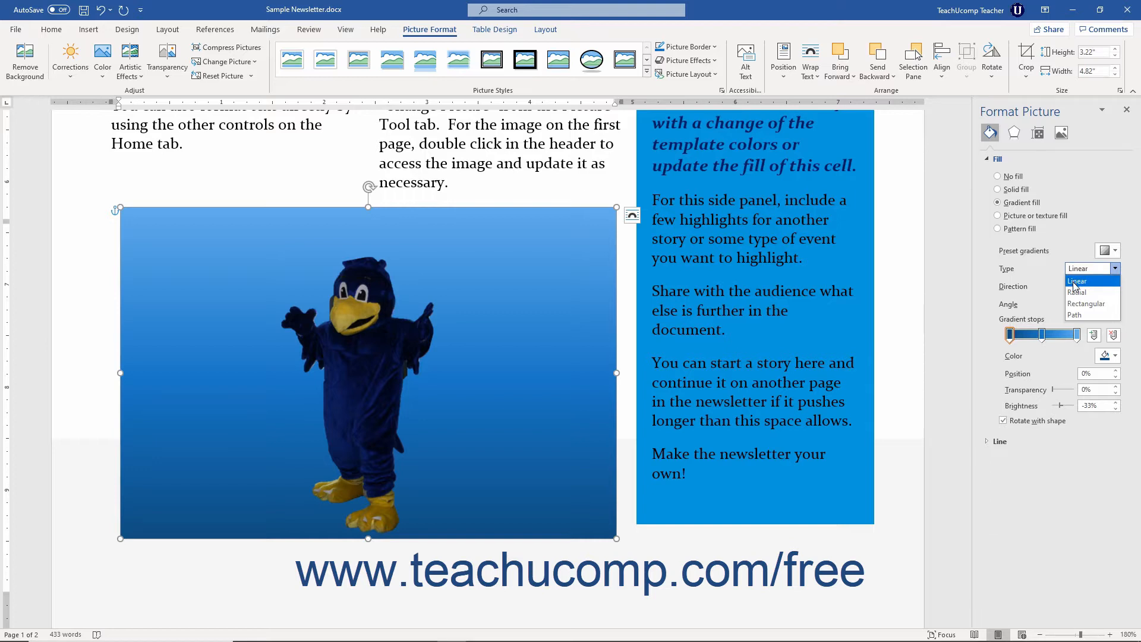
{"action": "left_click", "coordinate": [1076, 292]}
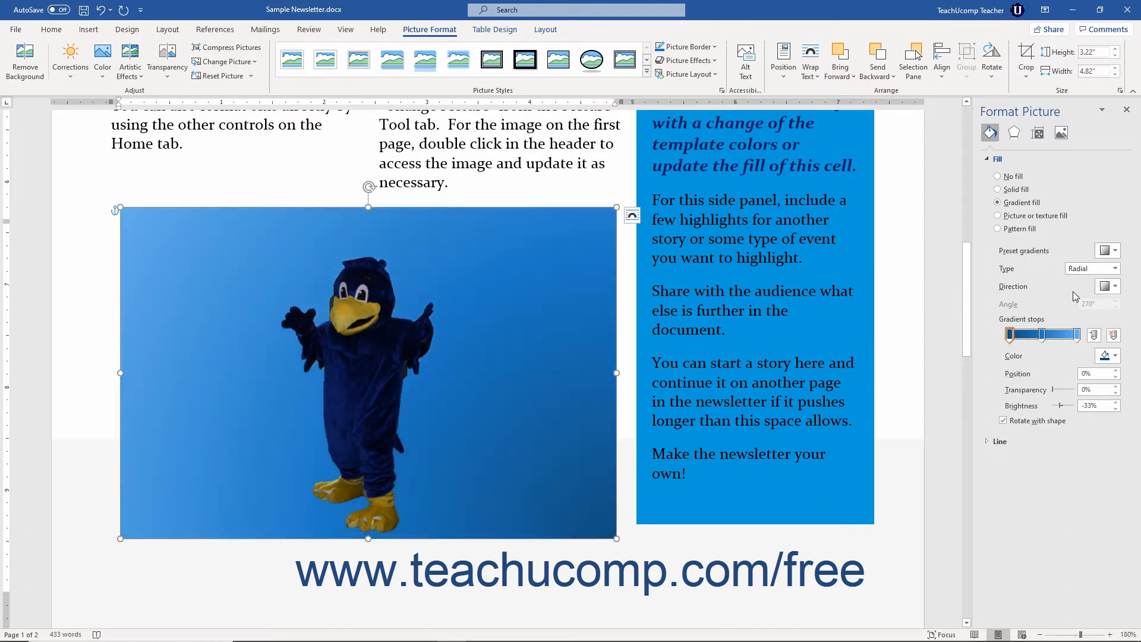
{"action": "left_click", "coordinate": [1078, 269]}
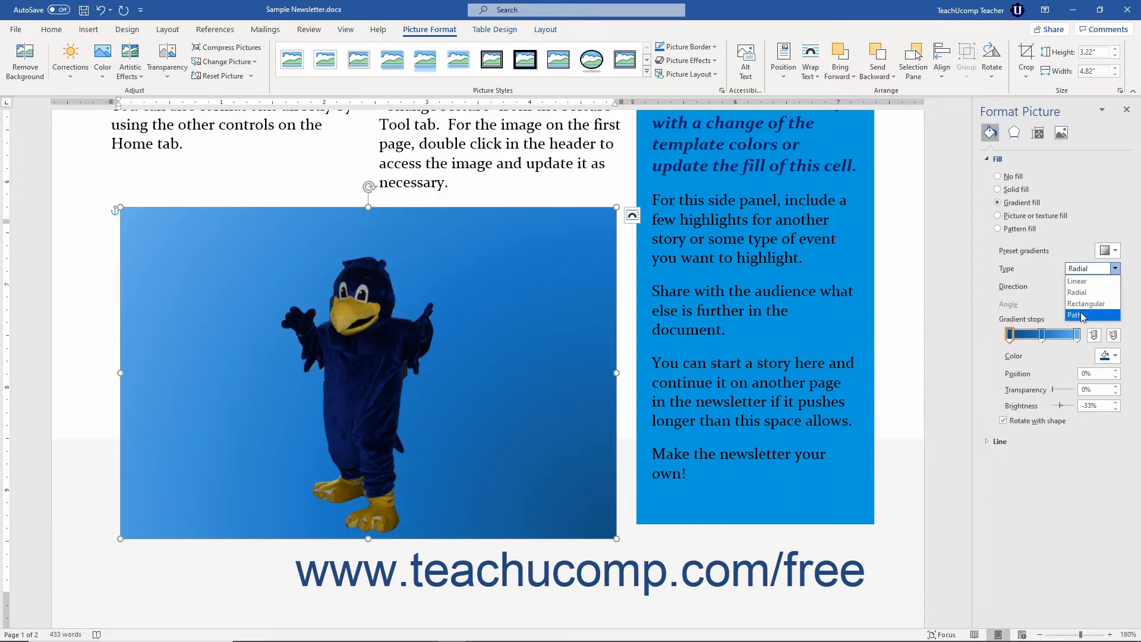
{"action": "left_click", "coordinate": [1077, 315]}
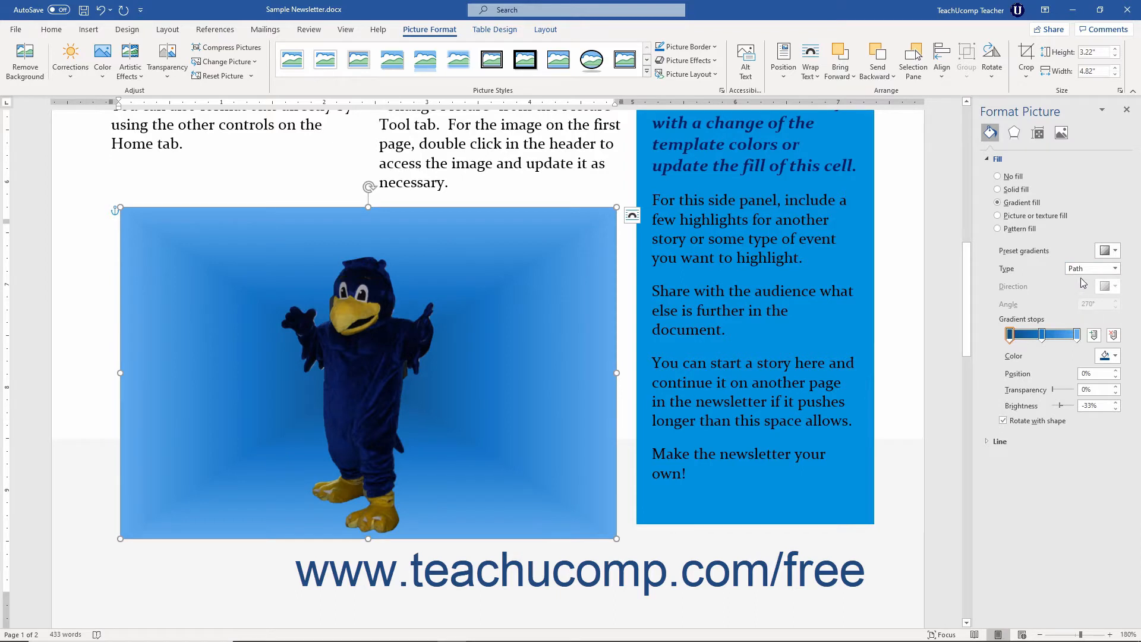
{"action": "left_click", "coordinate": [1082, 270]}
{"action": "left_click", "coordinate": [1081, 284]}
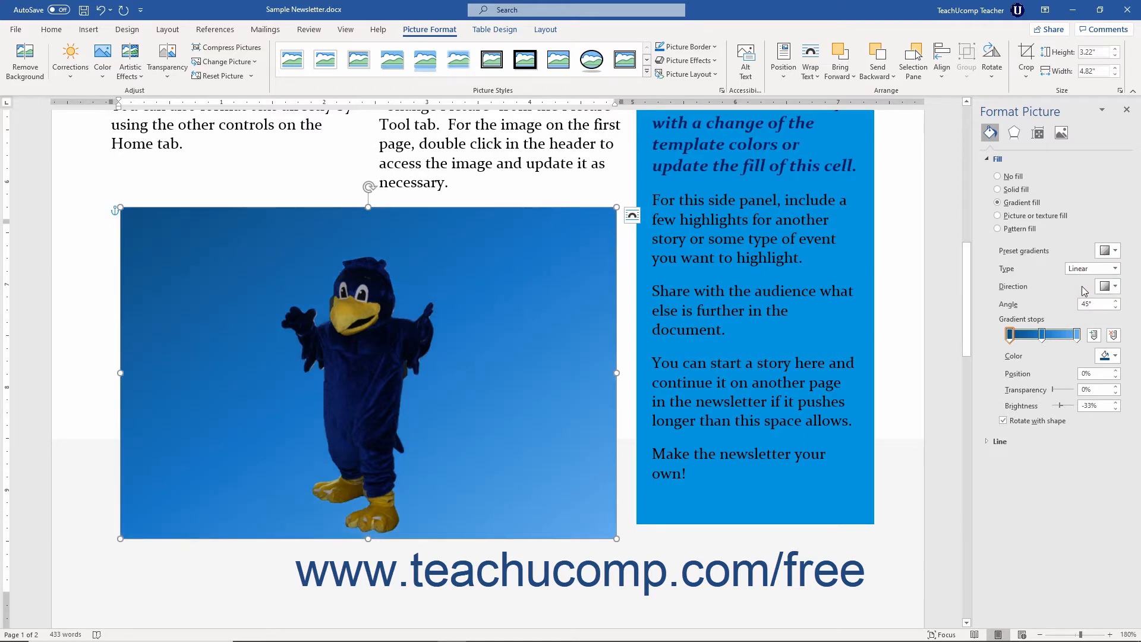
Set the linear gradient's direction so that it runs horizontally at a 180° angle
{"action": "left_click", "coordinate": [1103, 288]}
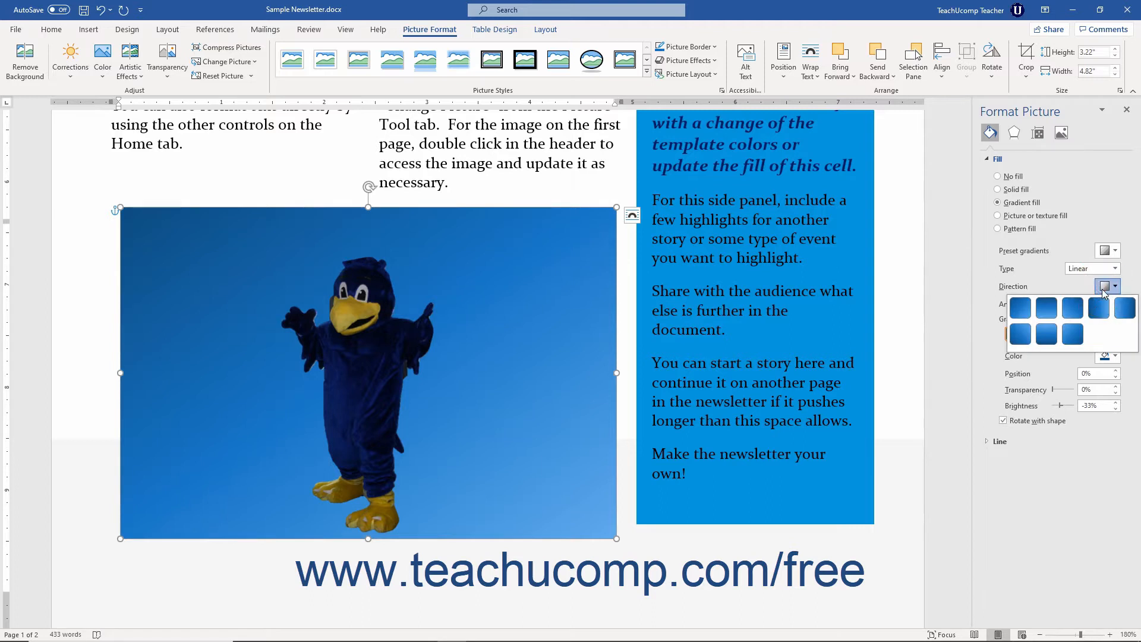
{"action": "left_click", "coordinate": [1124, 308]}
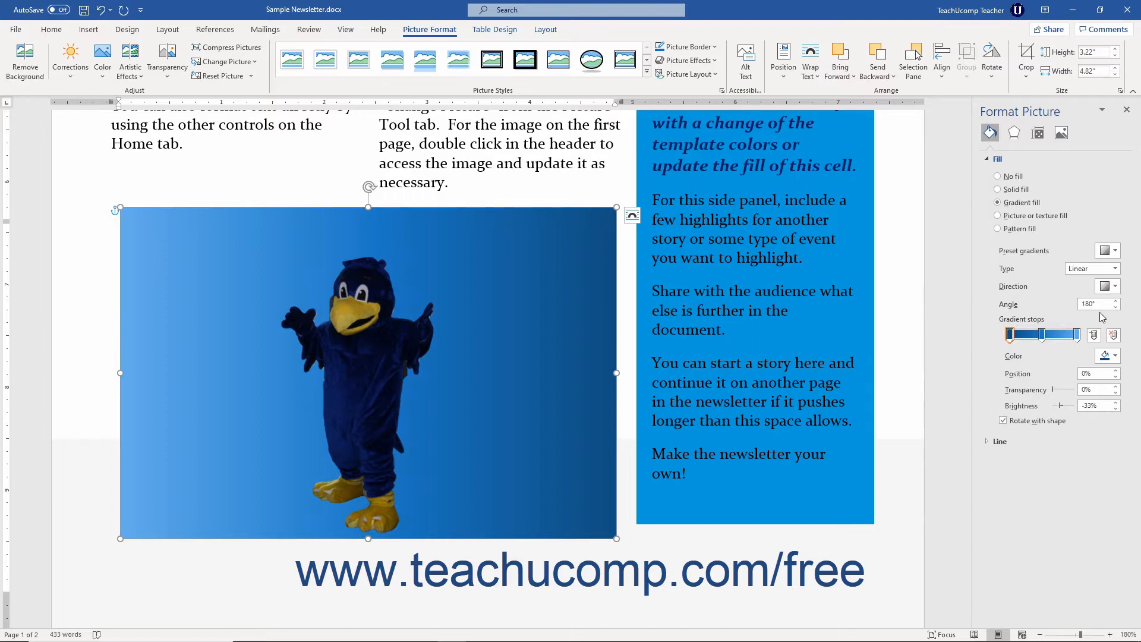
{"action": "left_click", "coordinate": [1098, 307]}
Move the middle gradient stop to the 62% position and color it white
{"action": "left_click", "coordinate": [1044, 335]}
{"action": "left_click_drag", "start_coordinate": [1046, 337], "coordinate": [1057, 336]}
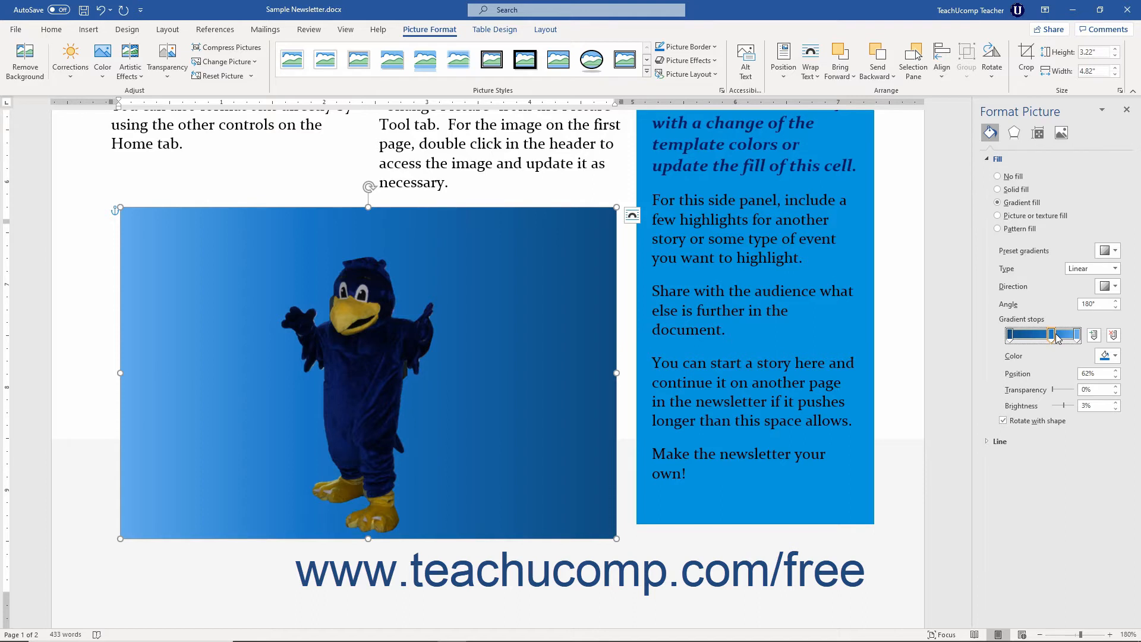
{"action": "left_click", "coordinate": [1085, 373]}
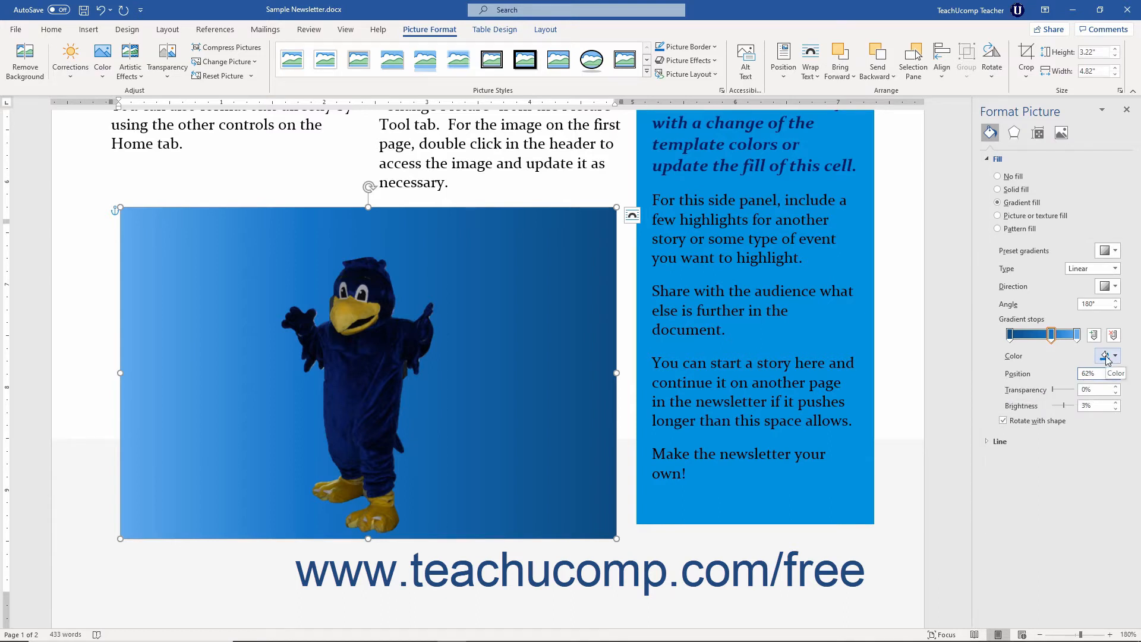
{"action": "left_click", "coordinate": [1106, 356]}
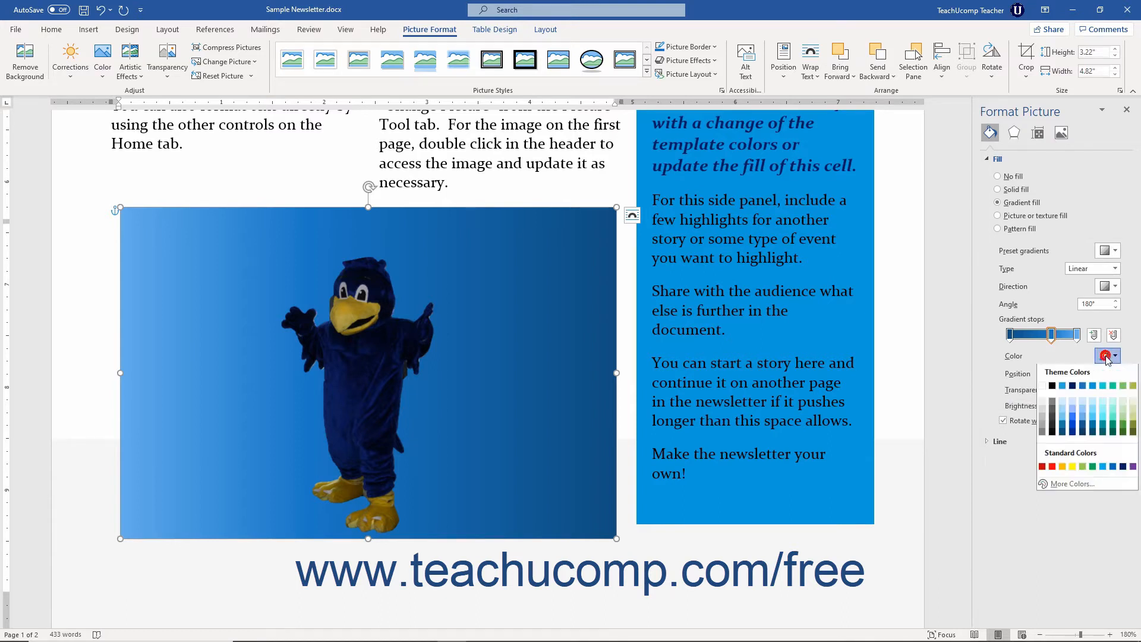
{"action": "left_click", "coordinate": [1043, 386]}
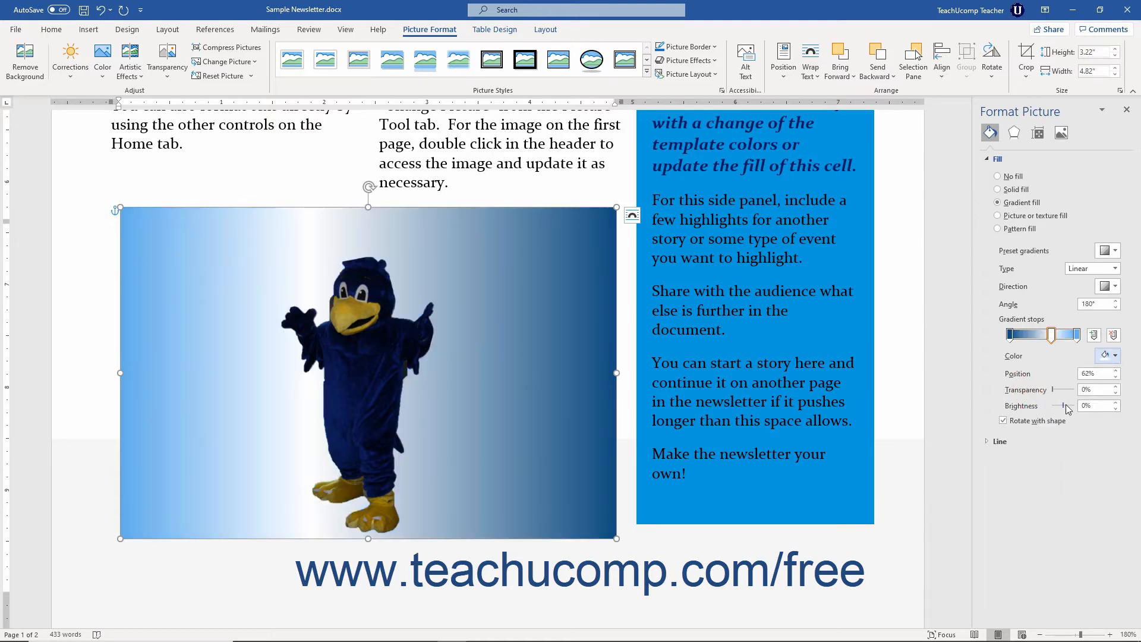
Set the white gradient stop's brightness to 43% and its transparency to 45%
{"action": "left_click", "coordinate": [1066, 405]}
{"action": "left_click_drag", "start_coordinate": [1066, 404], "coordinate": [1068, 404]}
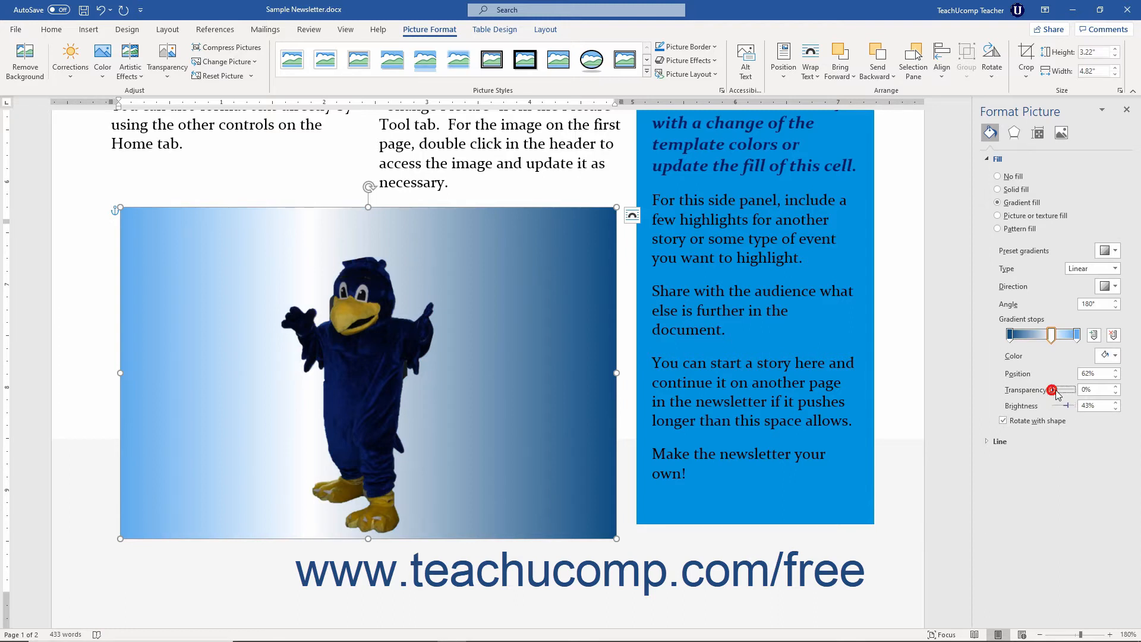
{"action": "left_click_drag", "start_coordinate": [1052, 390], "coordinate": [1064, 393]}
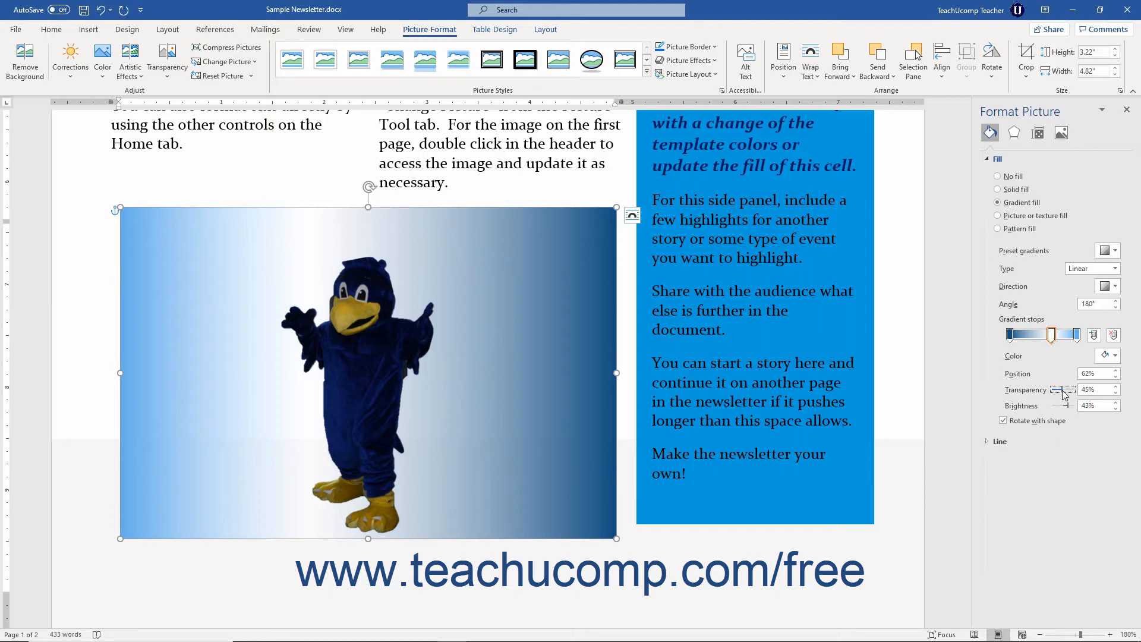
Add a gradient stop at 34% and remove the white stop at 62%
{"action": "left_click", "coordinate": [1033, 334]}
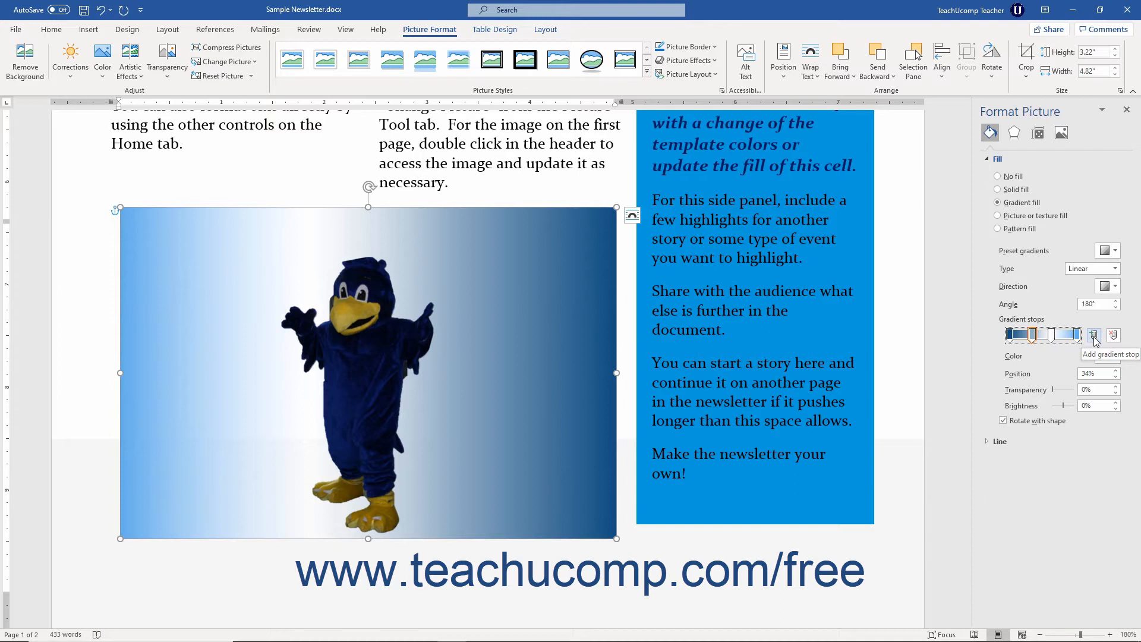
{"action": "left_click", "coordinate": [1052, 334]}
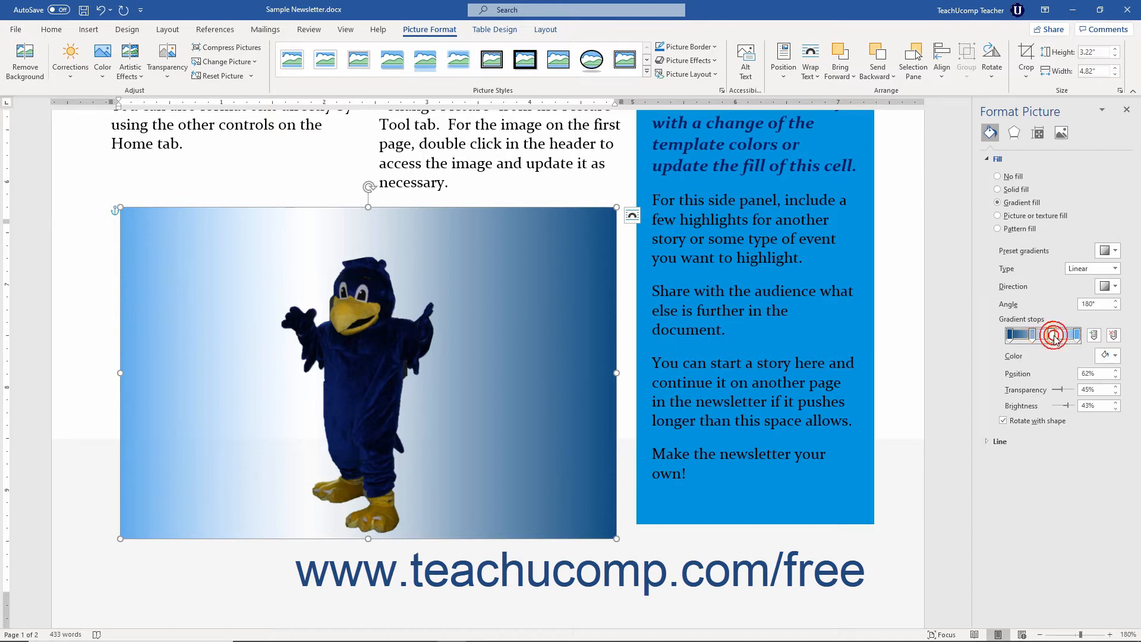
{"action": "left_click", "coordinate": [1113, 335]}
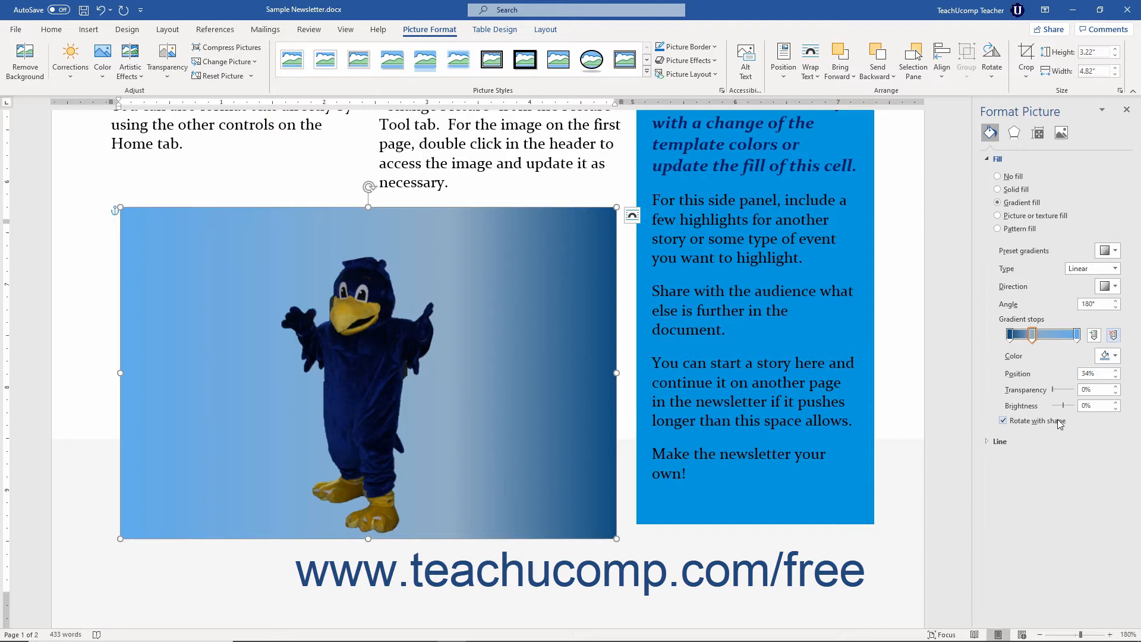
Switch to a picture or texture fill with the blue denim texture, and view the available picture sources without inserting one
{"action": "left_click", "coordinate": [1023, 218]}
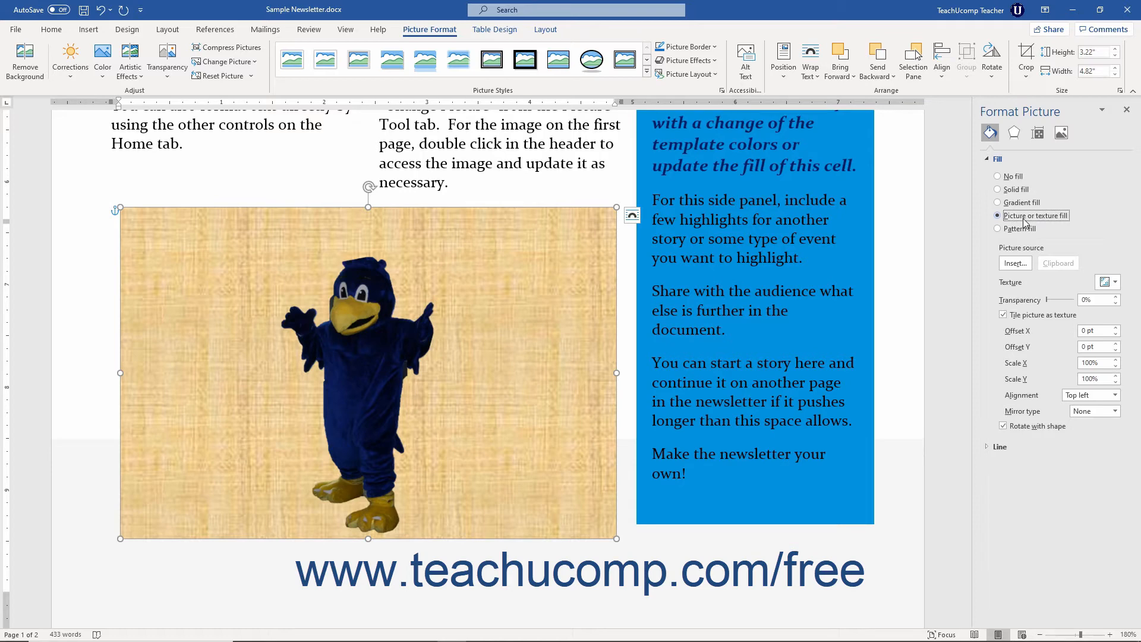
{"action": "left_click", "coordinate": [1104, 282]}
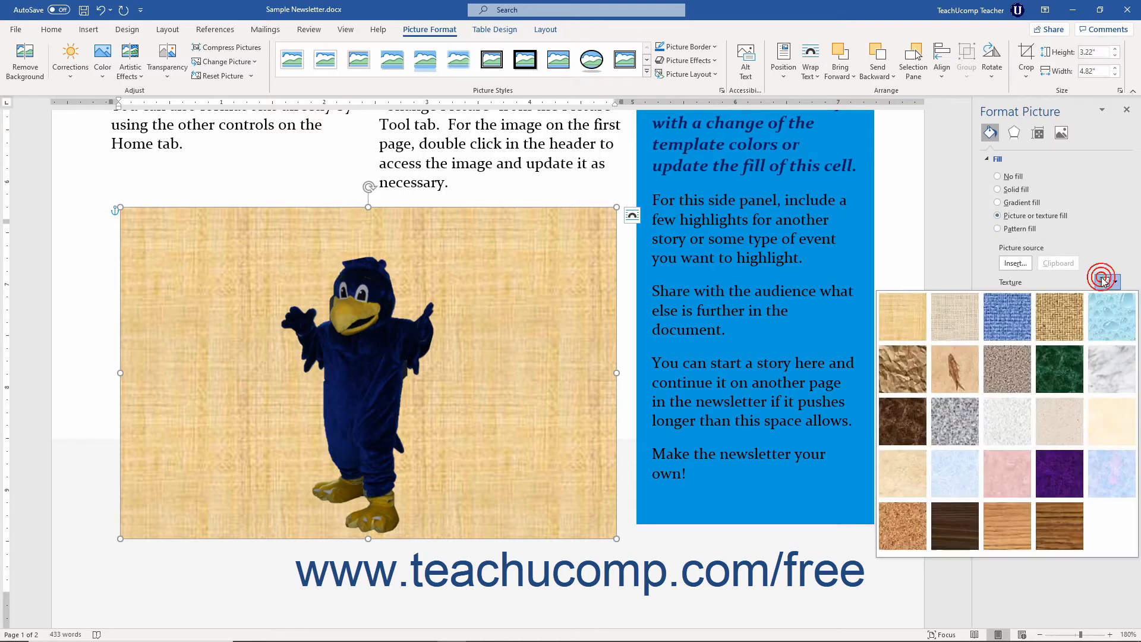
{"action": "left_click", "coordinate": [1008, 317]}
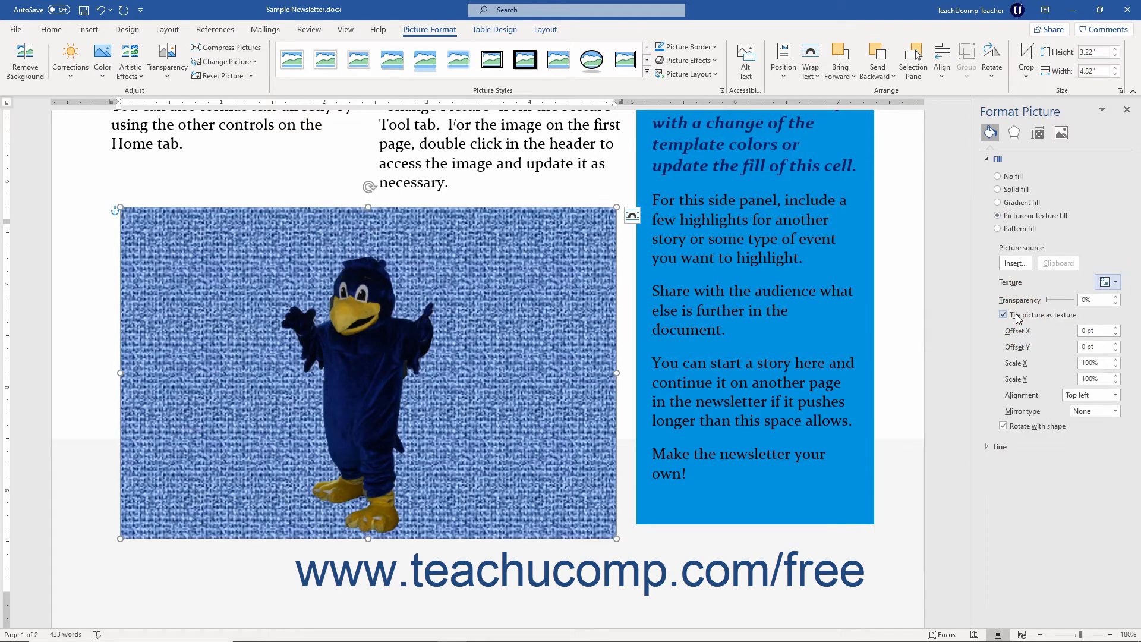
{"action": "left_click", "coordinate": [1022, 266]}
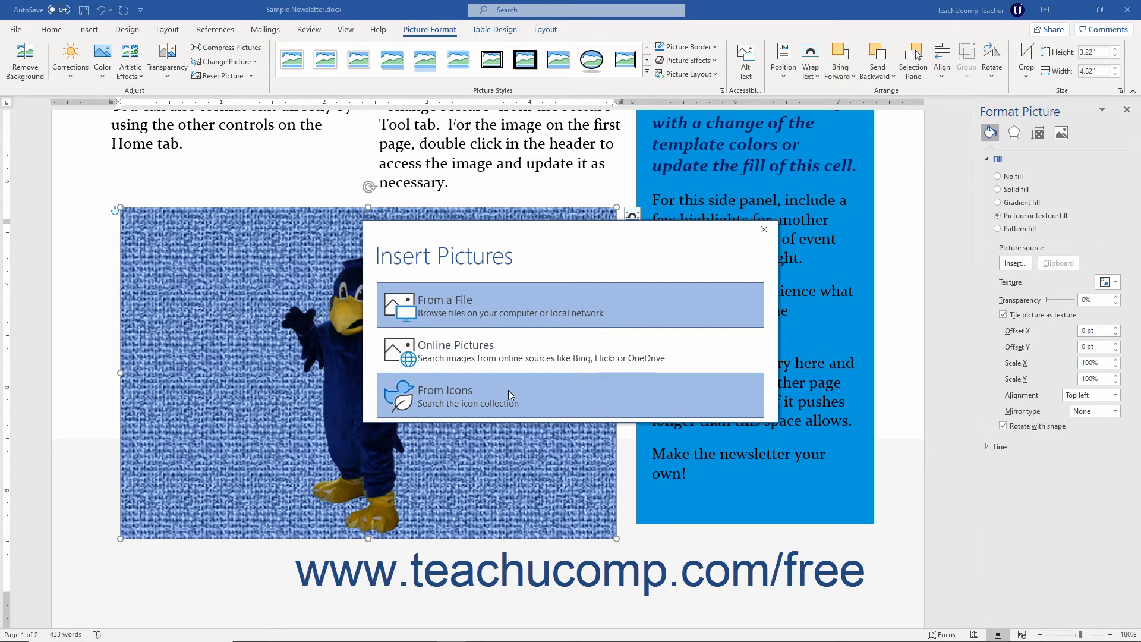
{"action": "left_click", "coordinate": [765, 231]}
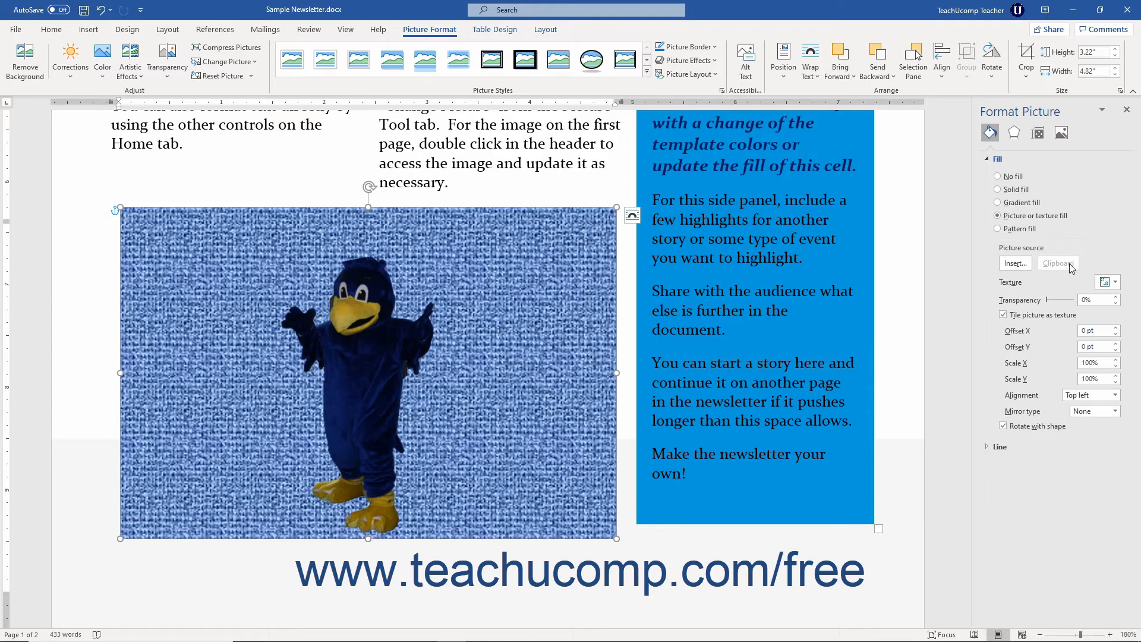
Set the denim texture fill's transparency to 71%
{"action": "left_click", "coordinate": [1046, 300]}
{"action": "left_click_drag", "start_coordinate": [1053, 300], "coordinate": [1065, 300]}
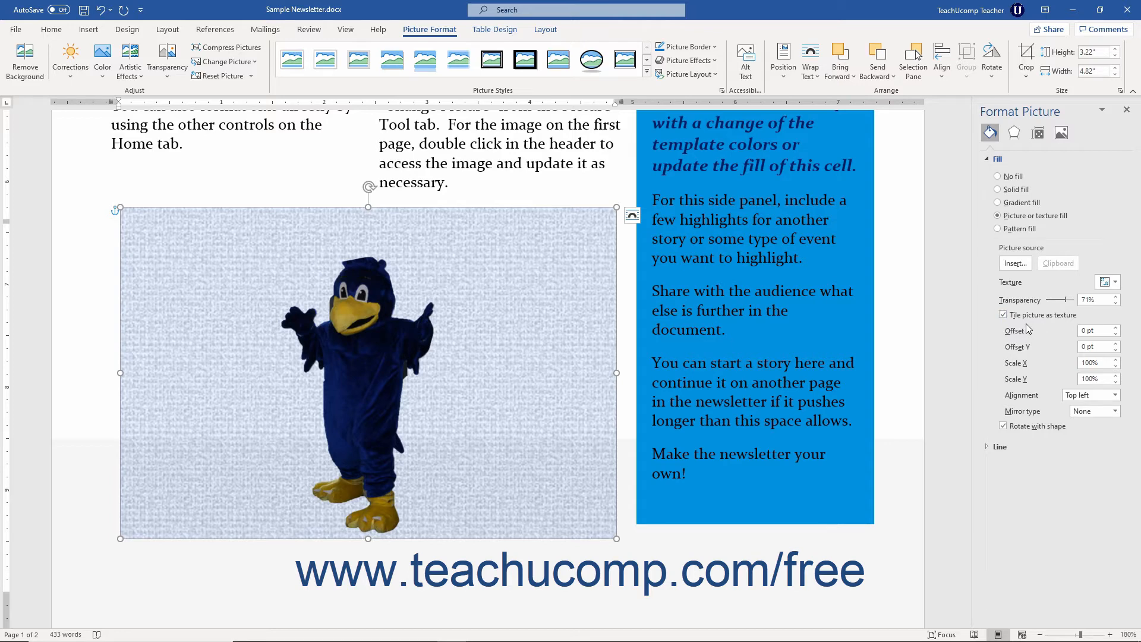
{"action": "left_click", "coordinate": [1085, 330]}
{"action": "left_click", "coordinate": [1087, 347]}
Reduce the tiled texture's horizontal scale (Scale X) to 89%
{"action": "left_click", "coordinate": [1098, 363]}
{"action": "left_click", "coordinate": [1115, 366]}
{"action": "left_click", "coordinate": [1115, 366]}
{"action": "left_click", "coordinate": [1116, 366]}
{"action": "left_click", "coordinate": [1116, 367]}
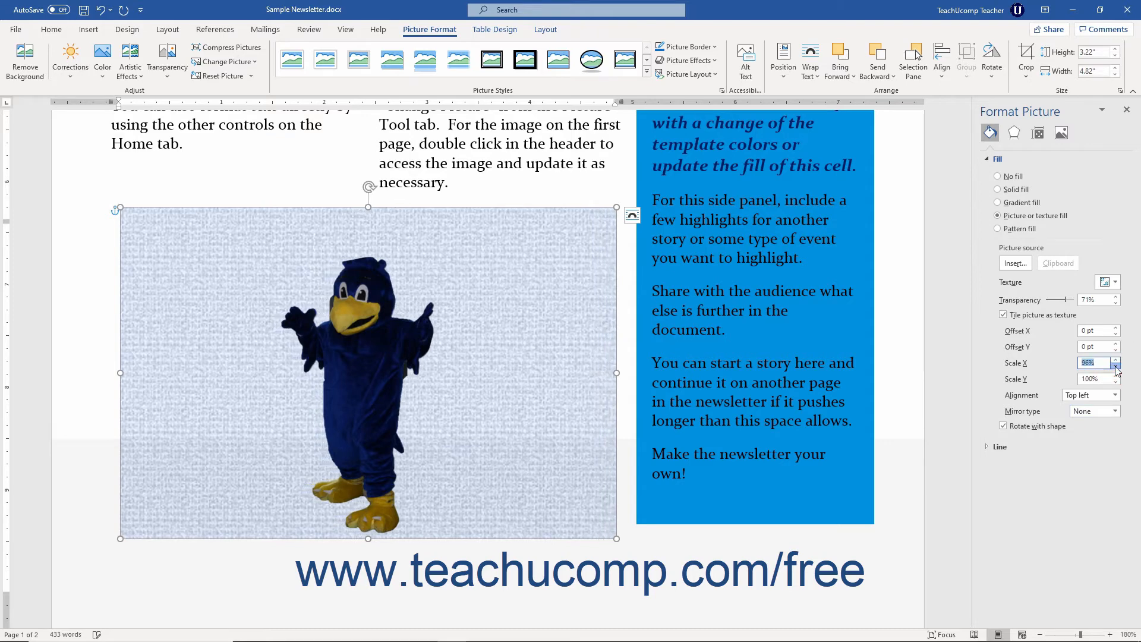
{"action": "left_click", "coordinate": [1115, 366]}
{"action": "left_click", "coordinate": [1115, 366]}
{"action": "left_click", "coordinate": [1115, 366]}
{"action": "left_click", "coordinate": [1115, 366]}
{"action": "left_click", "coordinate": [1116, 366]}
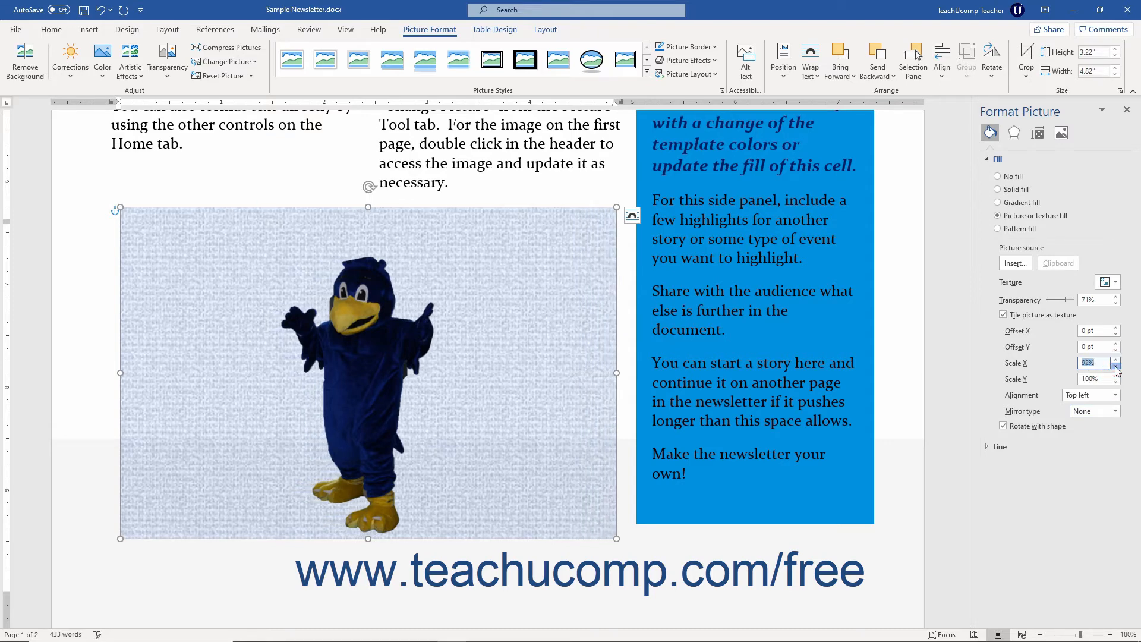
{"action": "left_click", "coordinate": [1115, 366]}
{"action": "left_click", "coordinate": [1116, 366]}
{"action": "left_click", "coordinate": [1115, 366]}
{"action": "left_click", "coordinate": [1115, 366]}
{"action": "left_click", "coordinate": [1115, 366]}
{"action": "left_click", "coordinate": [1116, 366]}
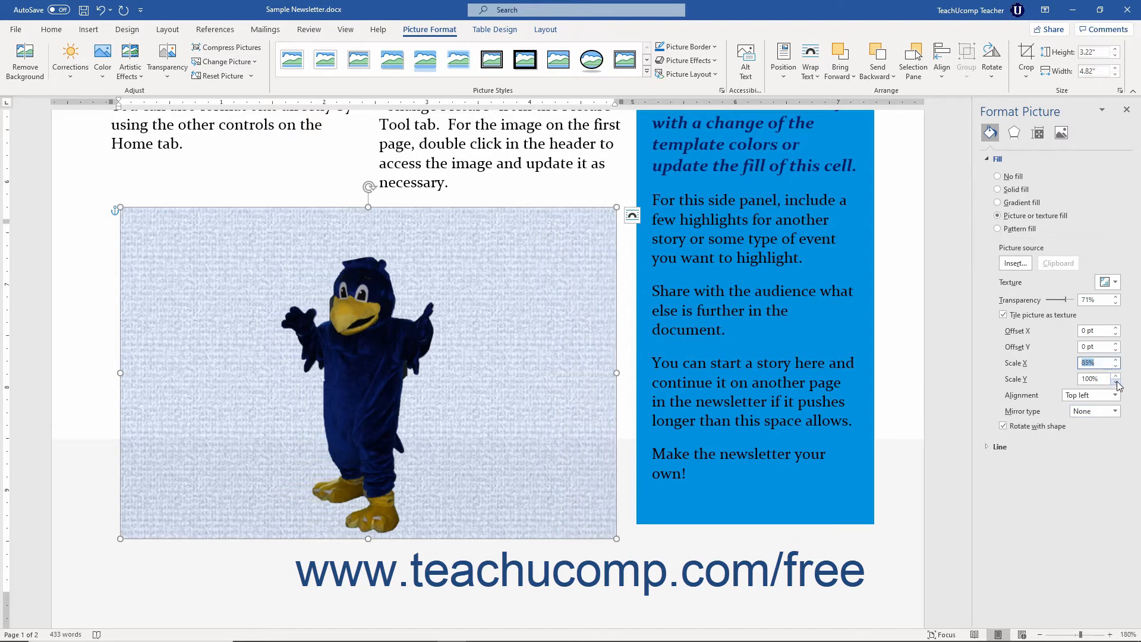
Reduce the tiled denim texture's vertical scale (Scale Y) to 85%
{"action": "left_click", "coordinate": [1116, 383]}
{"action": "left_click", "coordinate": [1116, 383]}
{"action": "left_click", "coordinate": [1116, 383]}
{"action": "left_click", "coordinate": [1116, 383]}
{"action": "left_click", "coordinate": [1116, 382]}
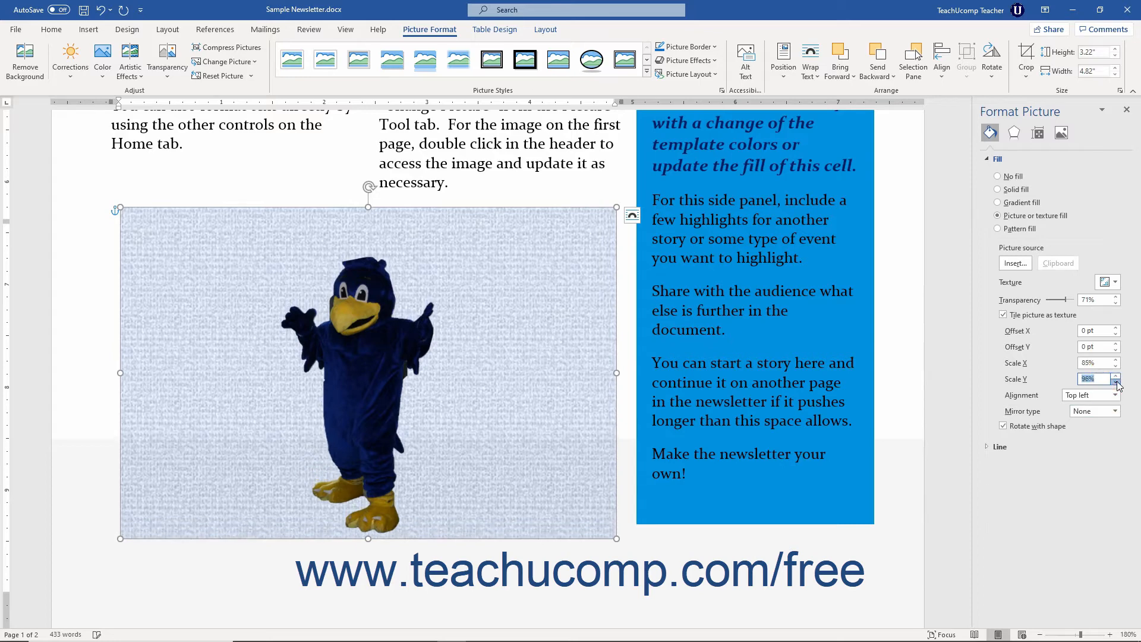
{"action": "left_click", "coordinate": [1116, 383]}
{"action": "left_click", "coordinate": [1116, 383]}
{"action": "left_click", "coordinate": [1116, 382]}
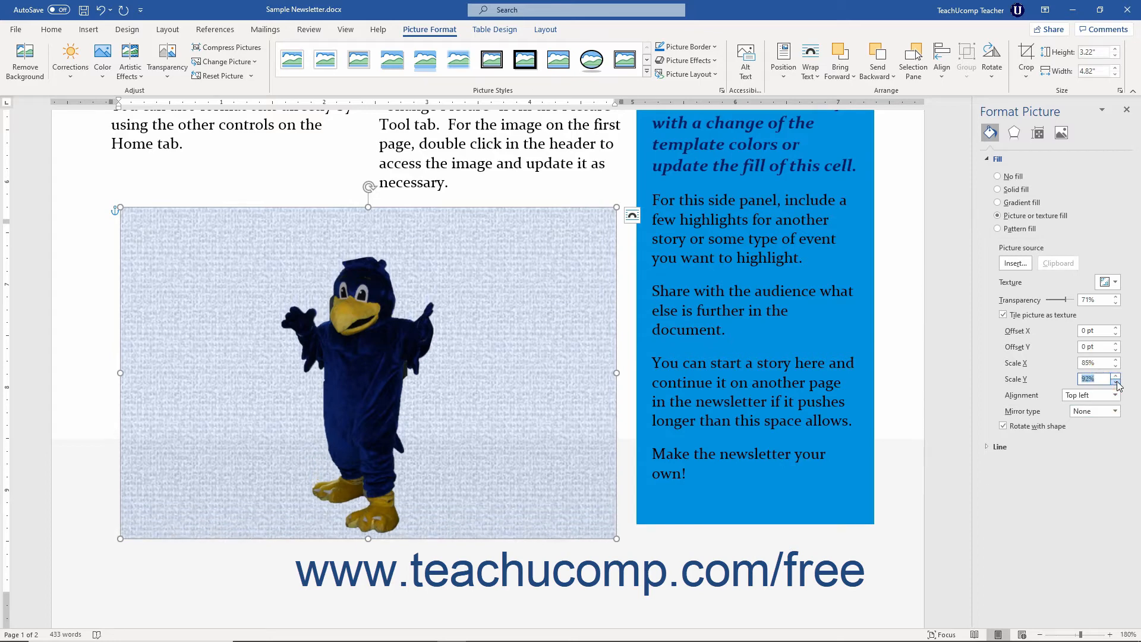
{"action": "left_click", "coordinate": [1116, 383]}
{"action": "left_click", "coordinate": [1116, 383]}
{"action": "left_click", "coordinate": [1116, 382]}
{"action": "left_click", "coordinate": [1116, 383]}
{"action": "left_click", "coordinate": [1116, 383]}
{"action": "left_click", "coordinate": [1116, 383]}
{"action": "left_click", "coordinate": [1116, 383]}
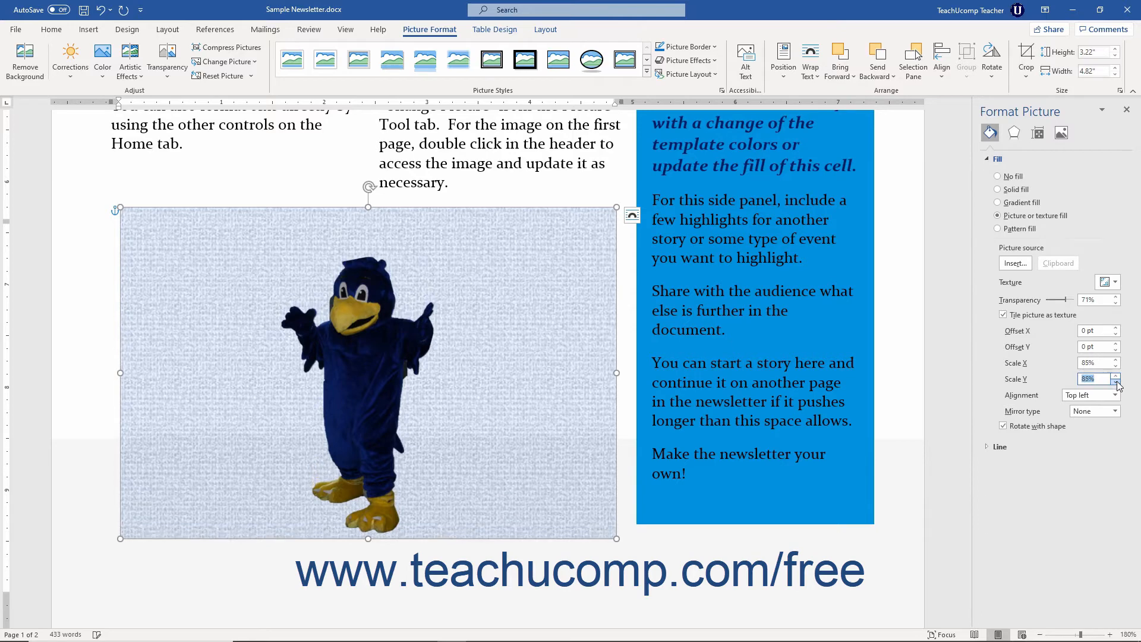
Turn off texture tiling to view the left, right, top and bottom offset settings, and turn tiling back on
{"action": "left_click", "coordinate": [1035, 321]}
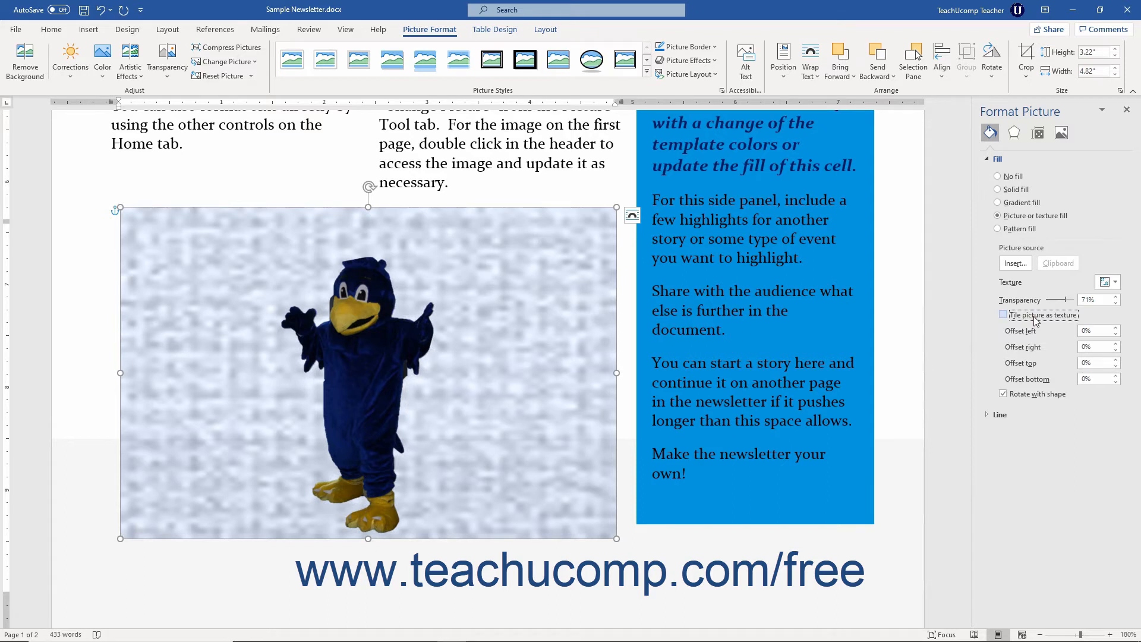
{"action": "left_click", "coordinate": [1090, 330]}
{"action": "left_click", "coordinate": [1089, 347]}
{"action": "left_click", "coordinate": [1088, 362]}
{"action": "left_click", "coordinate": [1091, 379]}
{"action": "left_click", "coordinate": [1056, 316]}
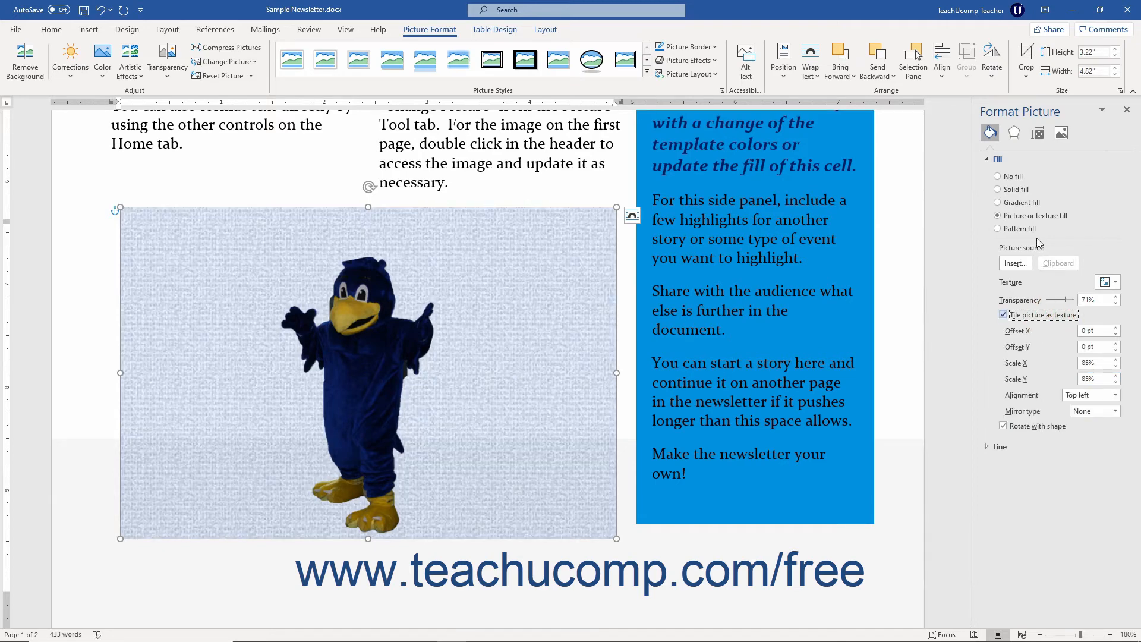
Switch to a pattern fill using the dark upward diagonal pattern, with a dark blue foreground and a light blue background
{"action": "left_click", "coordinate": [1020, 229]}
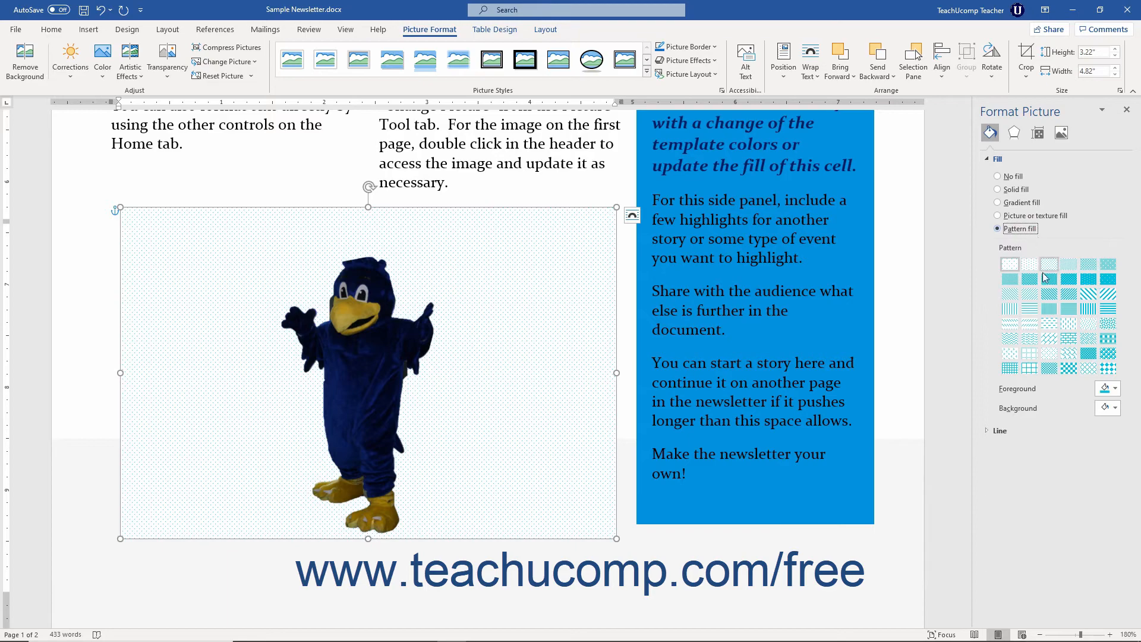
{"action": "left_click", "coordinate": [1069, 294]}
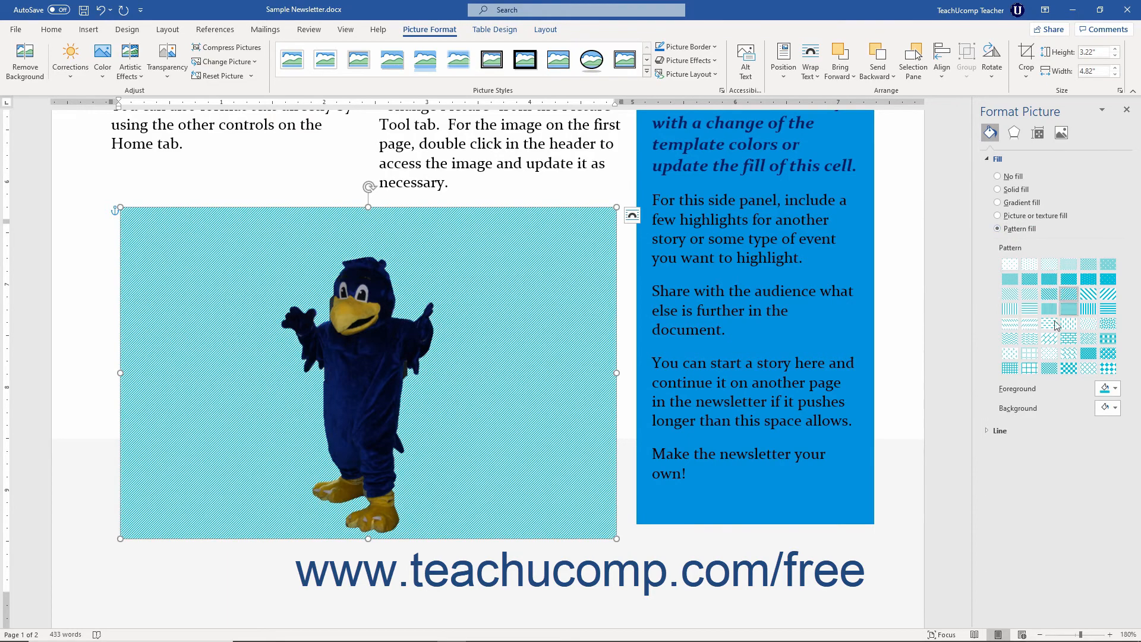
{"action": "left_click", "coordinate": [1110, 390]}
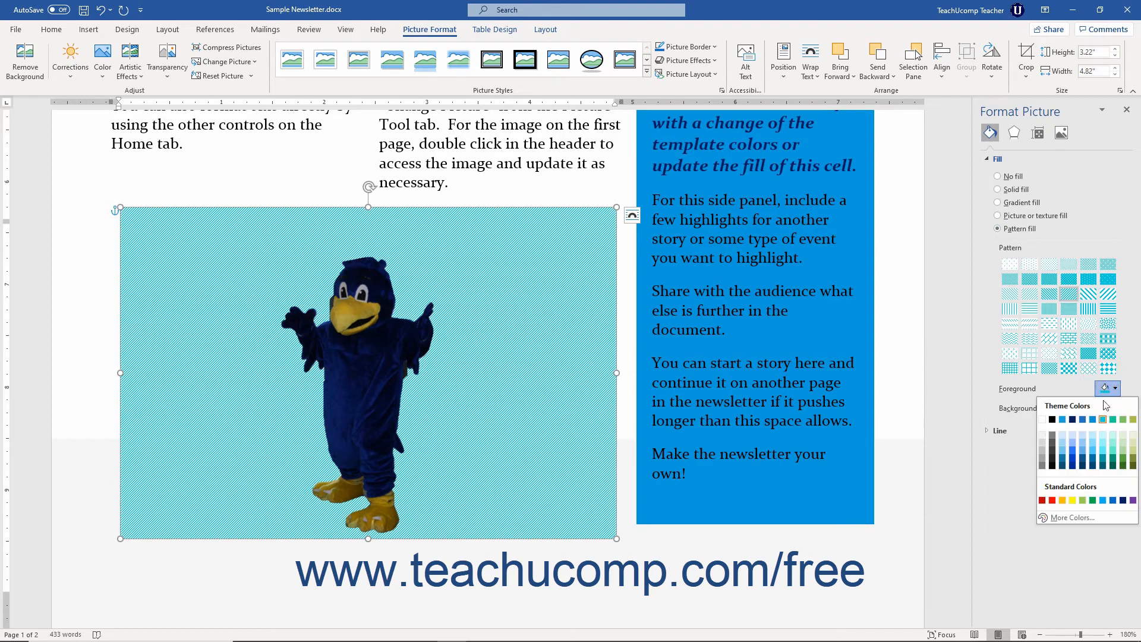
{"action": "left_click", "coordinate": [1074, 419]}
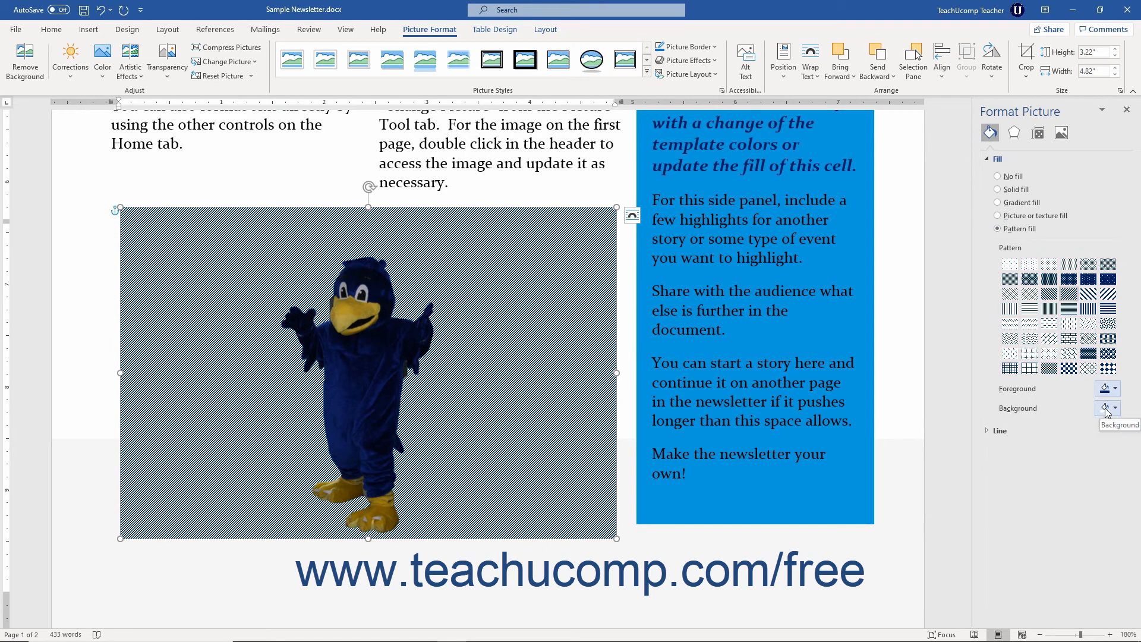
{"action": "left_click", "coordinate": [1109, 413]}
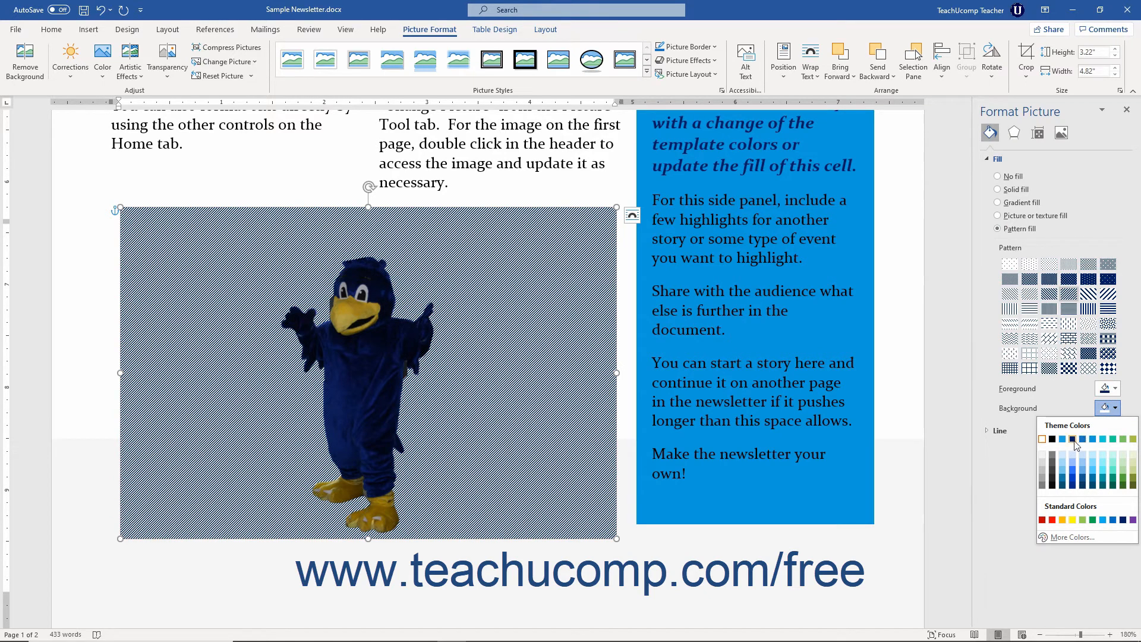
{"action": "left_click", "coordinate": [1103, 521]}
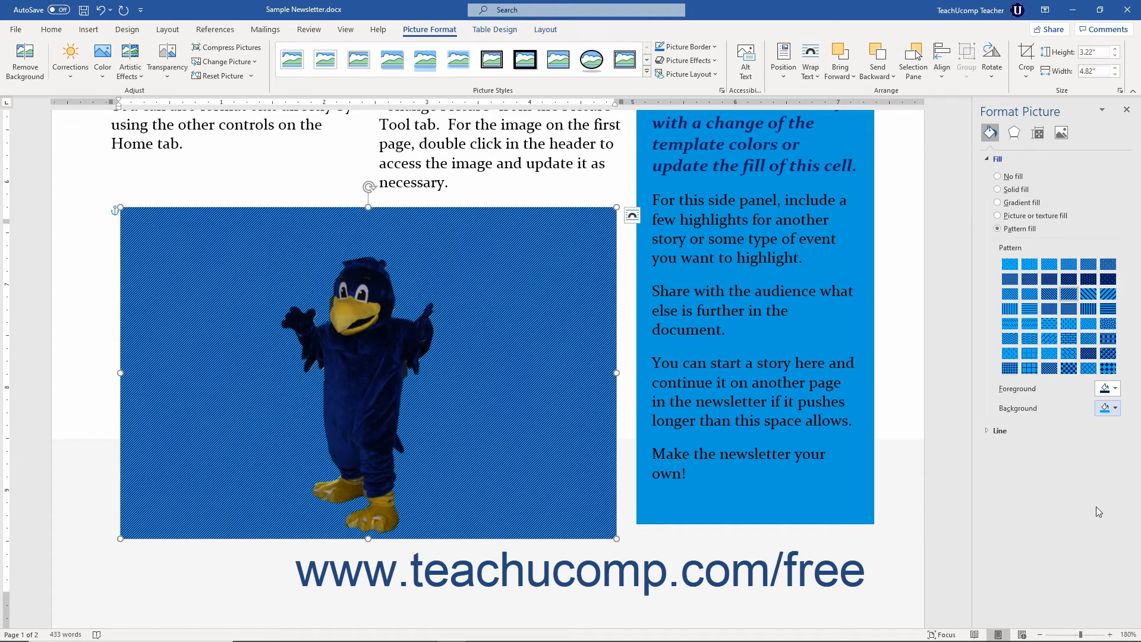
Collapse the fill settings, expand the line settings, and give the picture a solid line
{"action": "left_click", "coordinate": [988, 160]}
{"action": "left_click", "coordinate": [989, 170]}
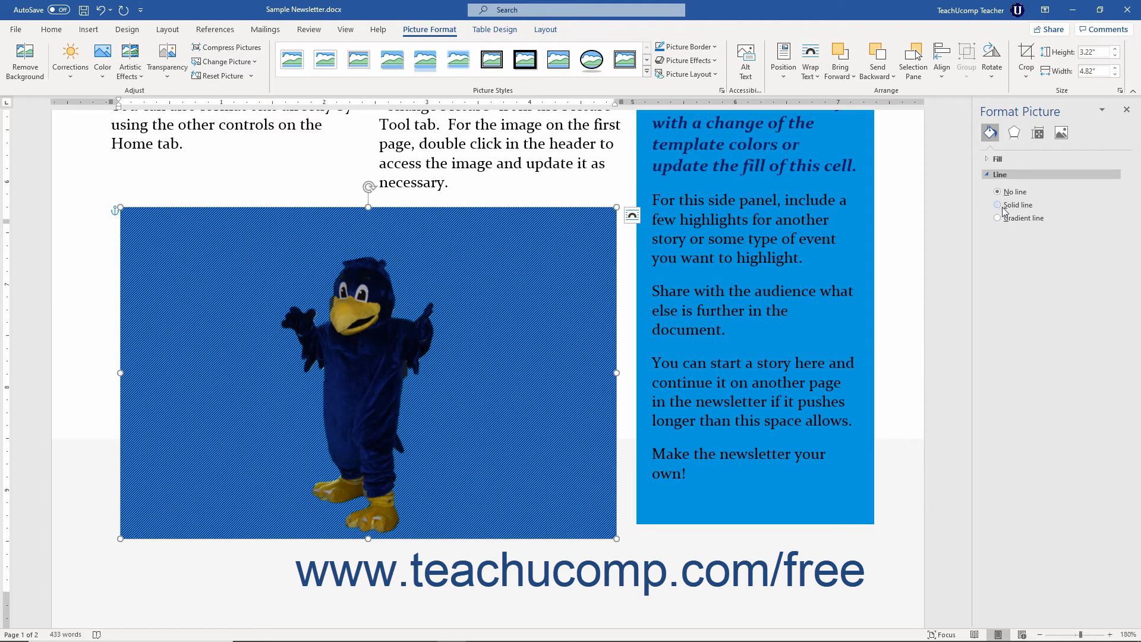
{"action": "left_click", "coordinate": [1003, 192]}
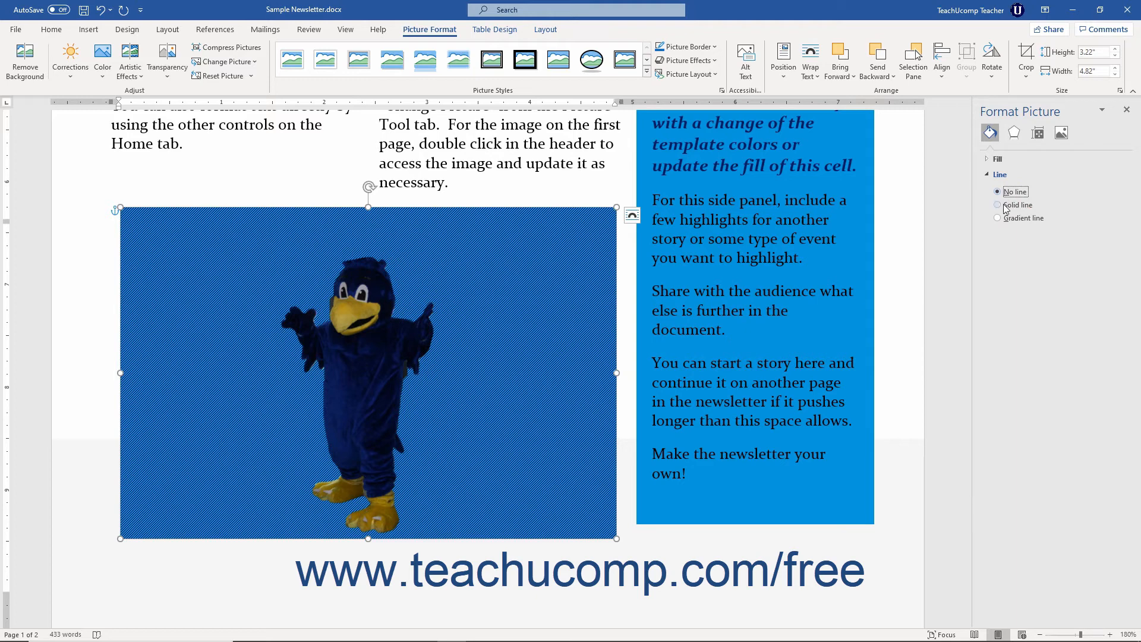
{"action": "left_click", "coordinate": [1004, 206]}
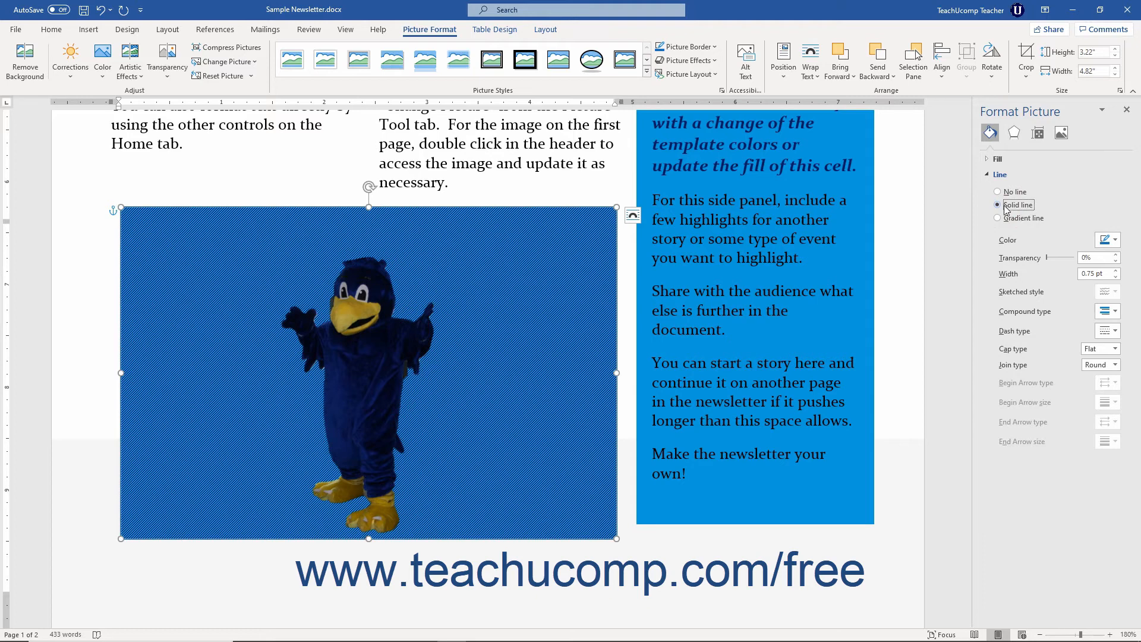
Set the solid line to a custom blue, RGB 24, 33, 218, with 18% transparency
{"action": "left_click", "coordinate": [1108, 241]}
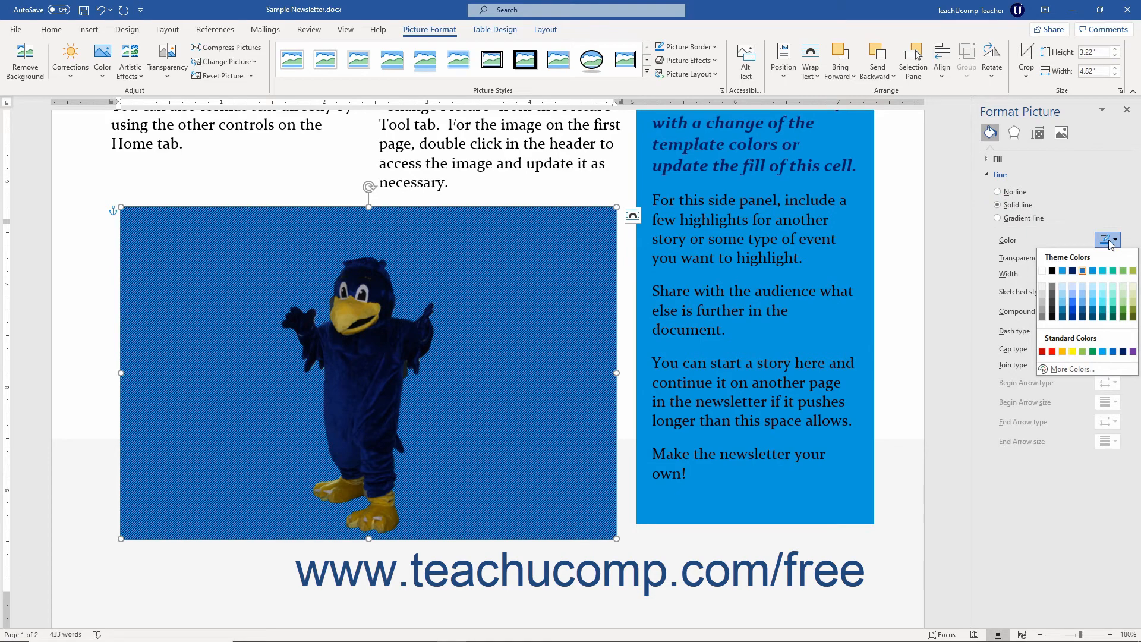
{"action": "left_click", "coordinate": [1080, 366]}
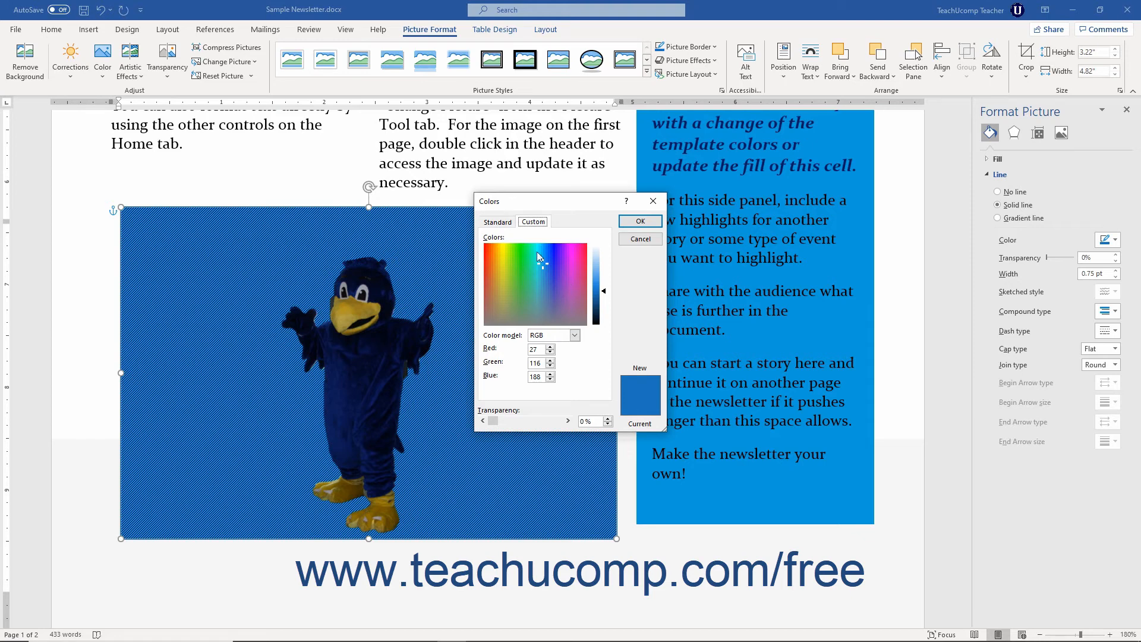
{"action": "left_click", "coordinate": [510, 224]}
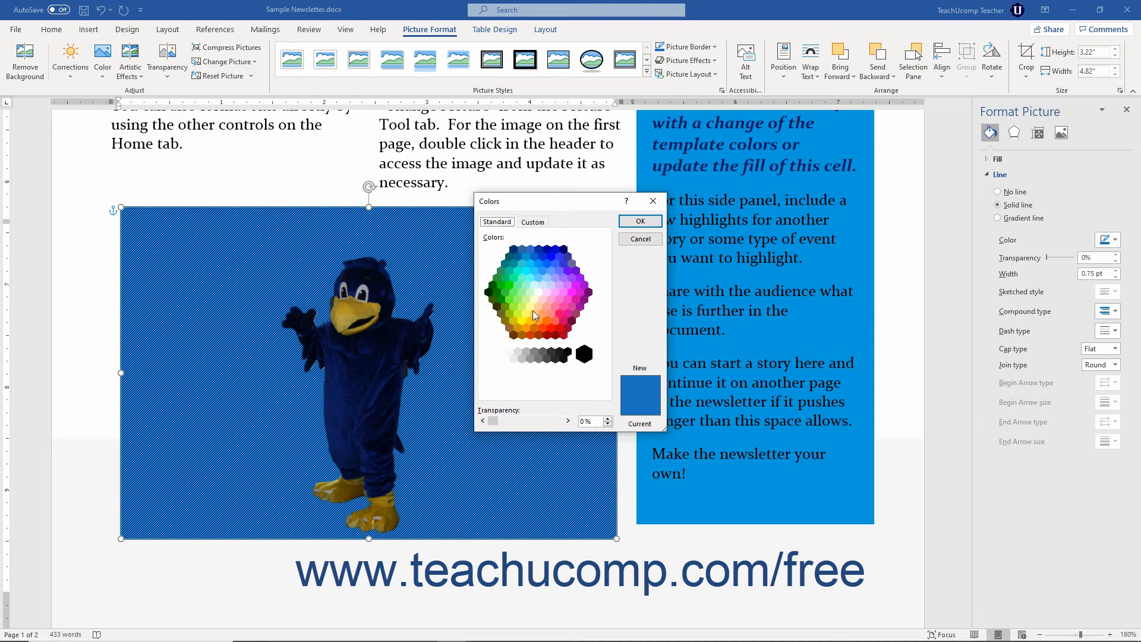
{"action": "left_click", "coordinate": [544, 270]}
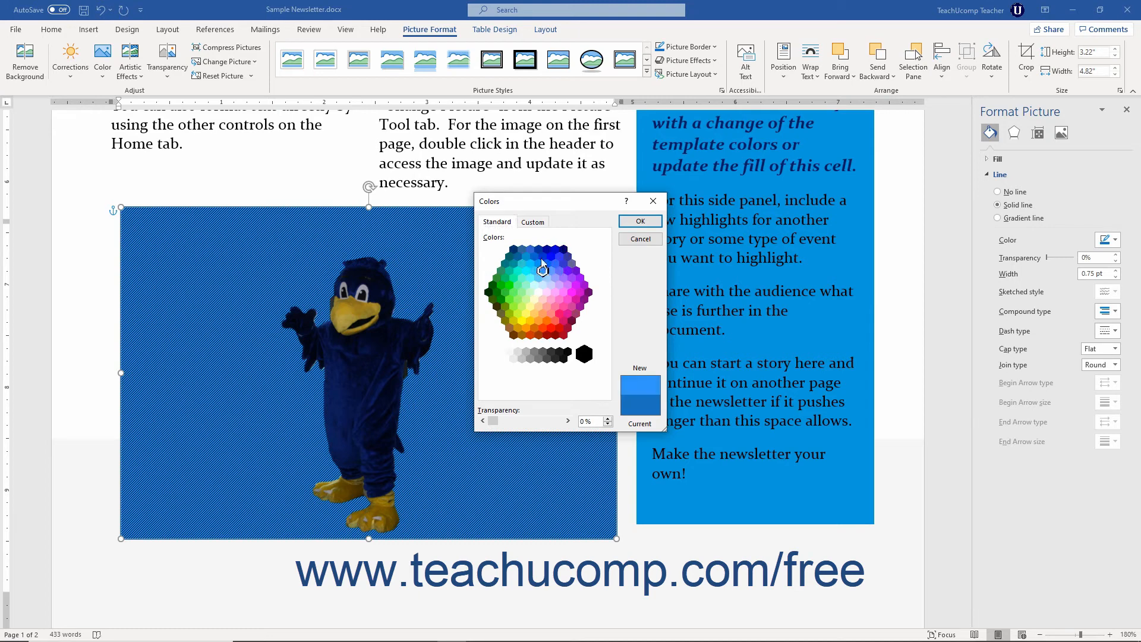
{"action": "left_click", "coordinate": [534, 225]}
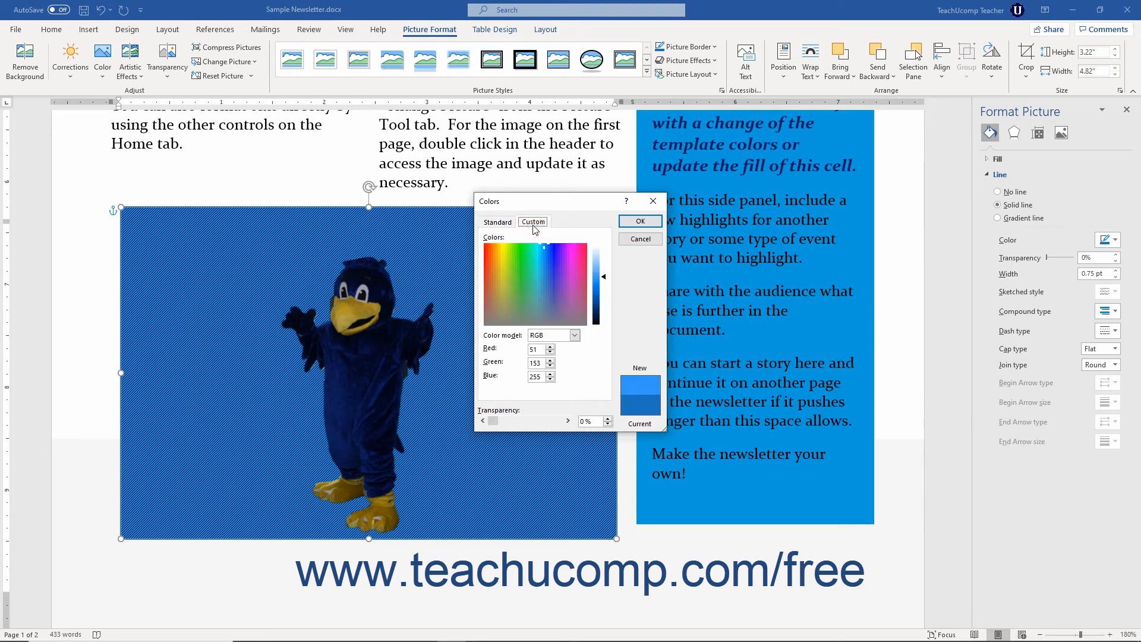
{"action": "left_click", "coordinate": [550, 258]}
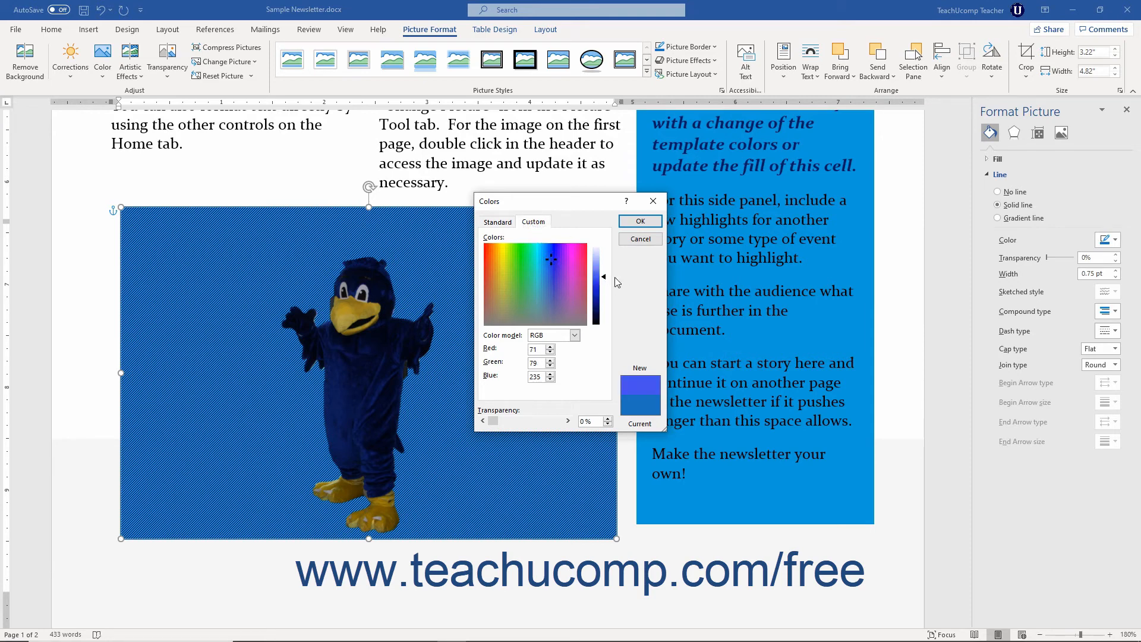
{"action": "mouse_move", "coordinate": [604, 277]}
{"action": "left_mouse_down"}
{"action": "mouse_move", "coordinate": [603, 262]}
{"action": "mouse_move", "coordinate": [605, 291]}
{"action": "left_mouse_up"}
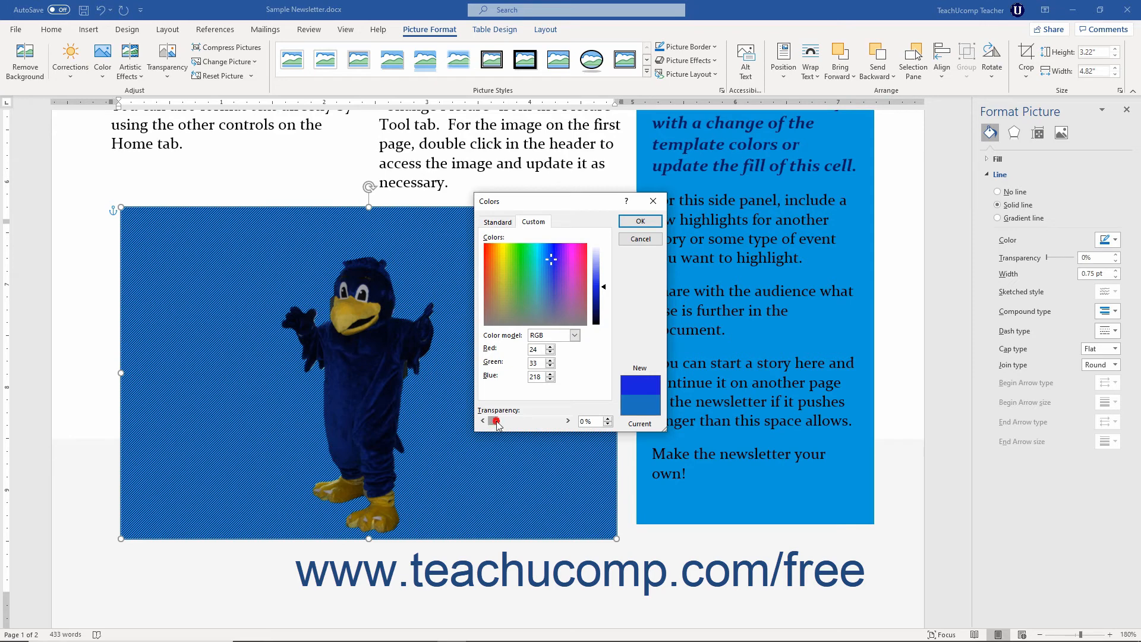
{"action": "left_click_drag", "start_coordinate": [497, 421], "coordinate": [509, 423]}
{"action": "left_click", "coordinate": [639, 225]}
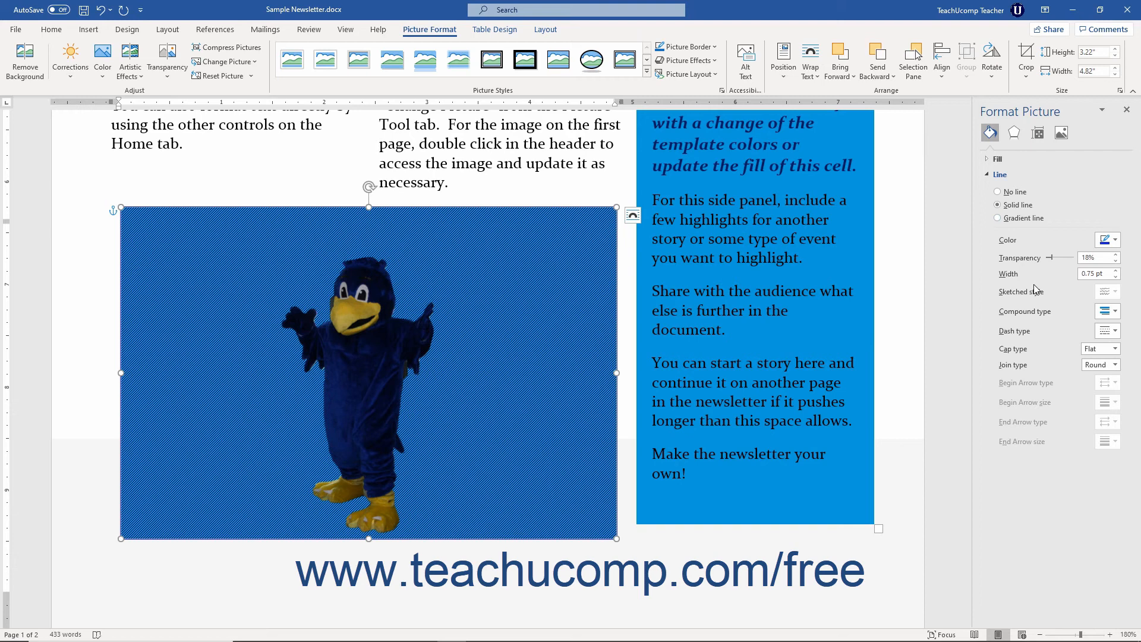
Change the picture's outline to a linear gradient line with a medium blue preset, running diagonally at 225°
{"action": "left_click", "coordinate": [1014, 221]}
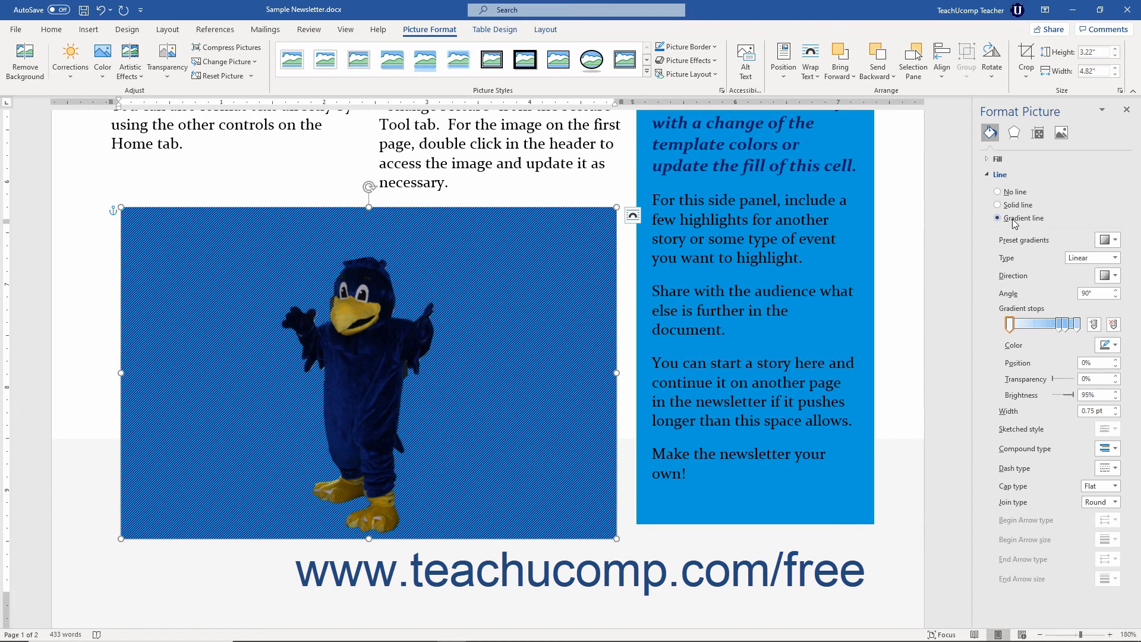
{"action": "left_click", "coordinate": [1104, 240]}
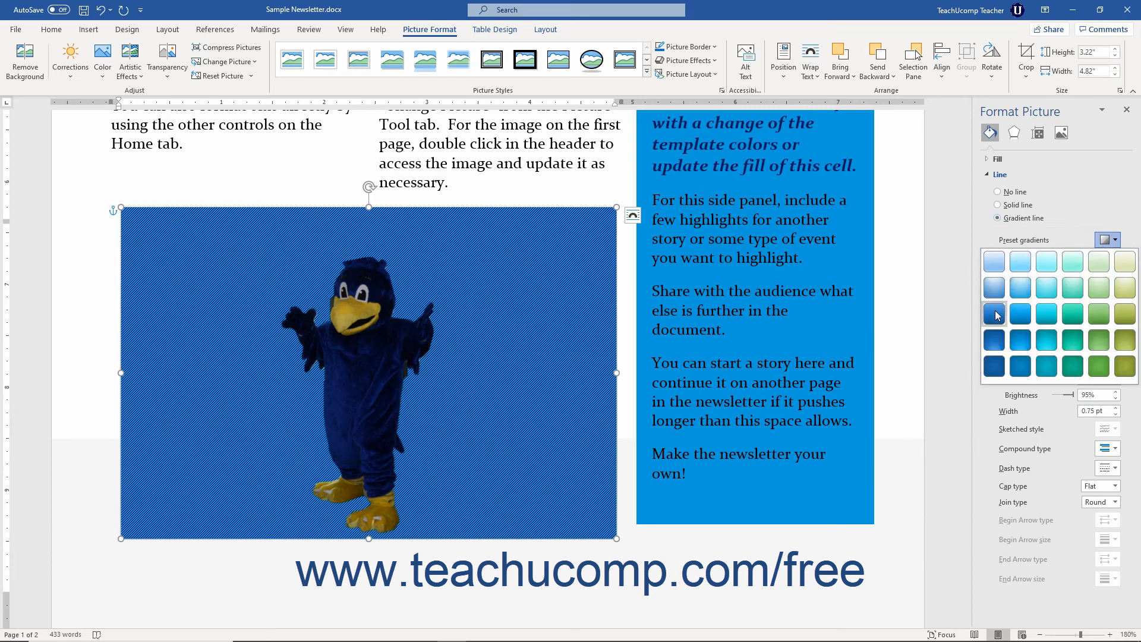
{"action": "left_click", "coordinate": [996, 315]}
{"action": "left_click", "coordinate": [1115, 257]}
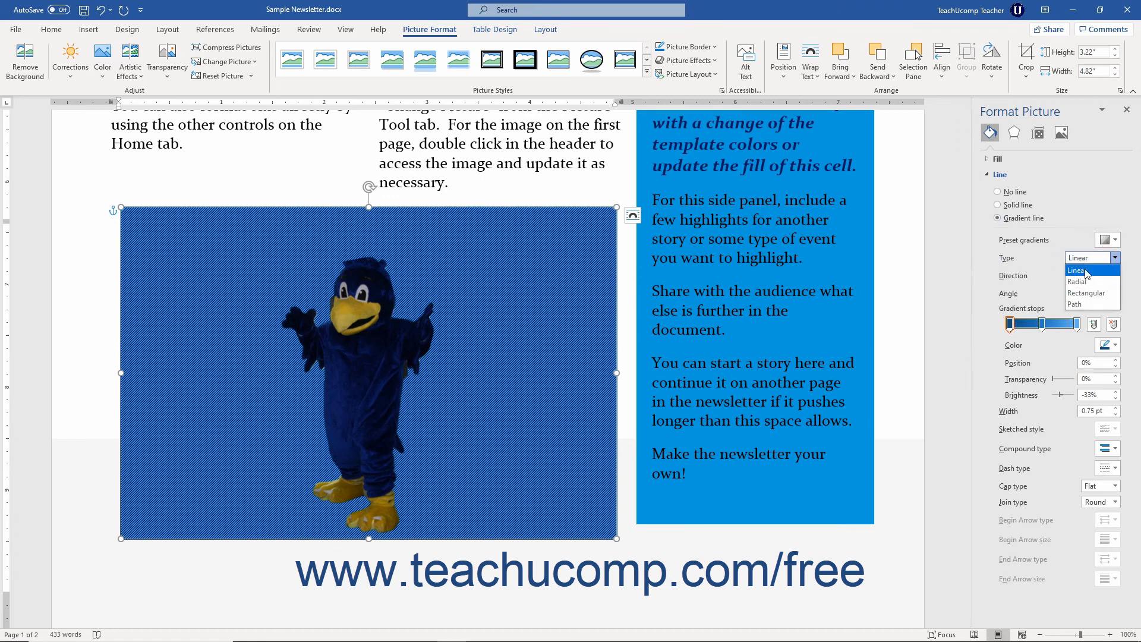
{"action": "left_click", "coordinate": [1086, 271]}
{"action": "left_click", "coordinate": [1115, 276]}
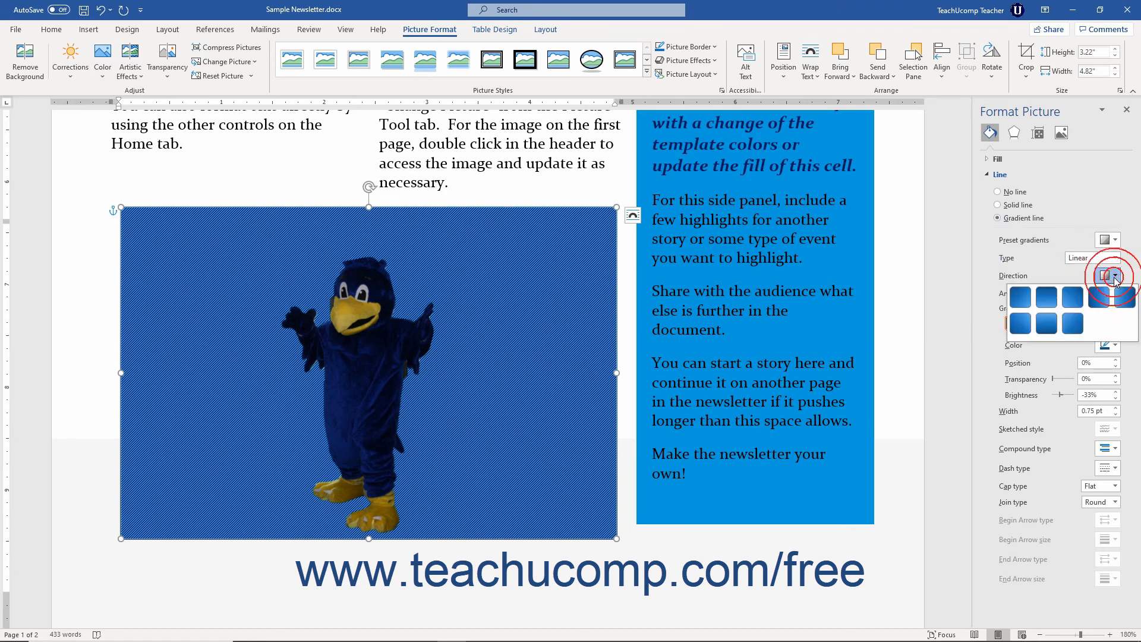
{"action": "left_click", "coordinate": [1073, 323]}
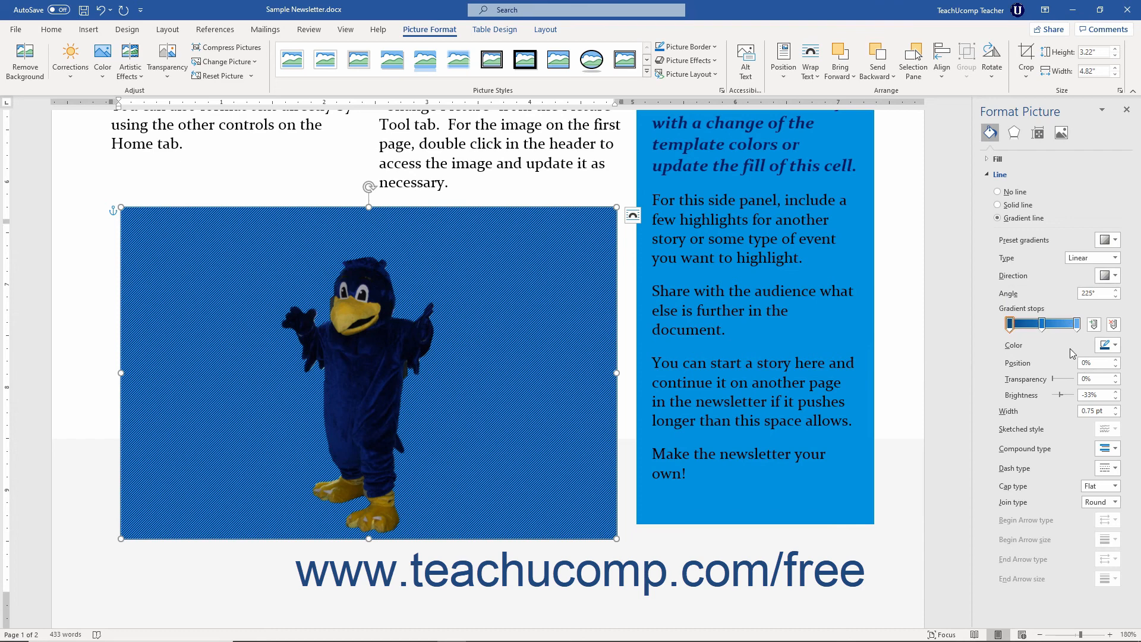
Increase the gradient line's width to 5 pt
{"action": "left_click", "coordinate": [1116, 407]}
{"action": "left_click", "coordinate": [1116, 407]}
{"action": "left_click", "coordinate": [1116, 408]}
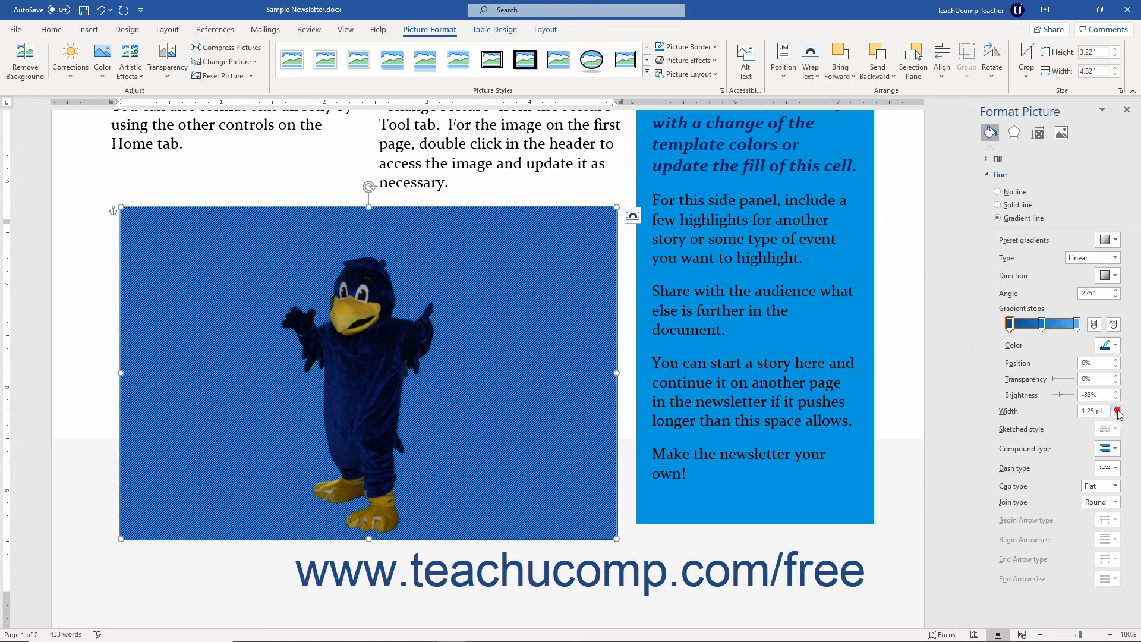
{"action": "left_click", "coordinate": [1116, 408]}
{"action": "left_click", "coordinate": [1116, 408]}
{"action": "left_click", "coordinate": [1116, 407]}
{"action": "left_click", "coordinate": [1116, 407]}
{"action": "left_click", "coordinate": [1116, 408]}
{"action": "left_click", "coordinate": [1116, 408]}
{"action": "left_click", "coordinate": [1116, 407]}
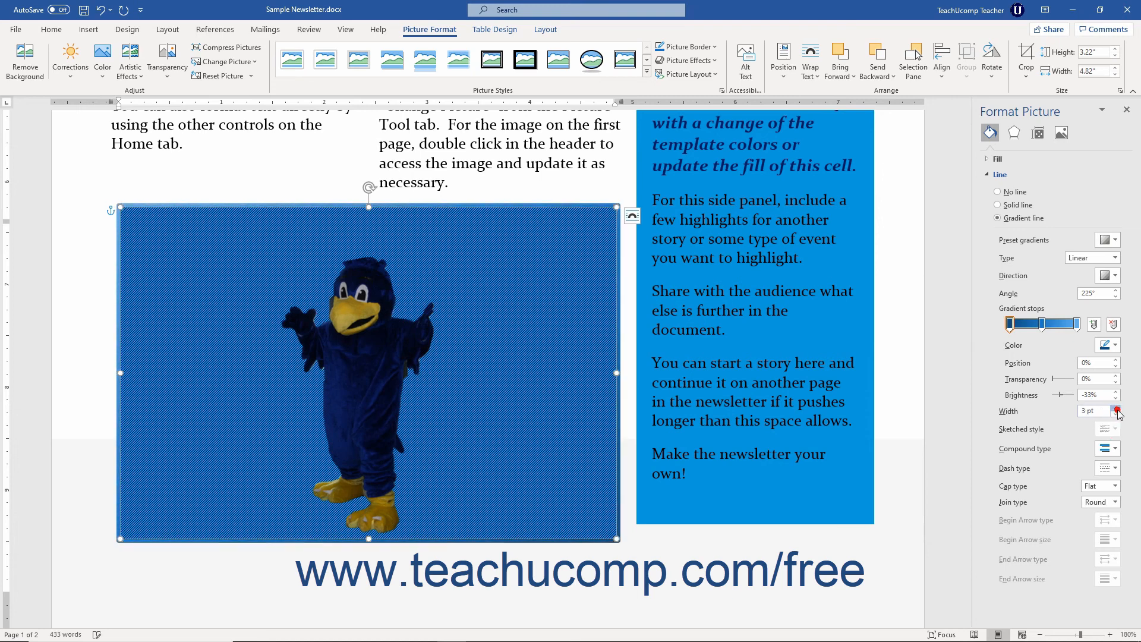
{"action": "left_click", "coordinate": [1116, 407]}
{"action": "left_click", "coordinate": [1116, 407]}
{"action": "left_click", "coordinate": [1116, 408]}
{"action": "left_click", "coordinate": [1116, 408]}
{"action": "left_click", "coordinate": [1117, 408]}
{"action": "left_click", "coordinate": [1117, 407]}
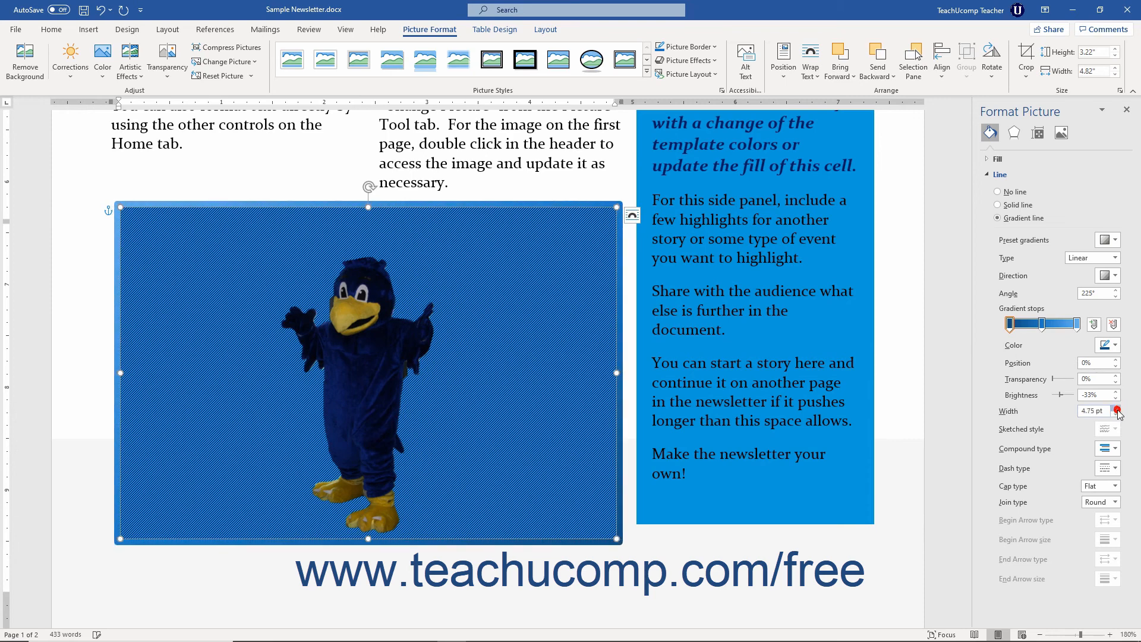
{"action": "left_click", "coordinate": [1116, 407]}
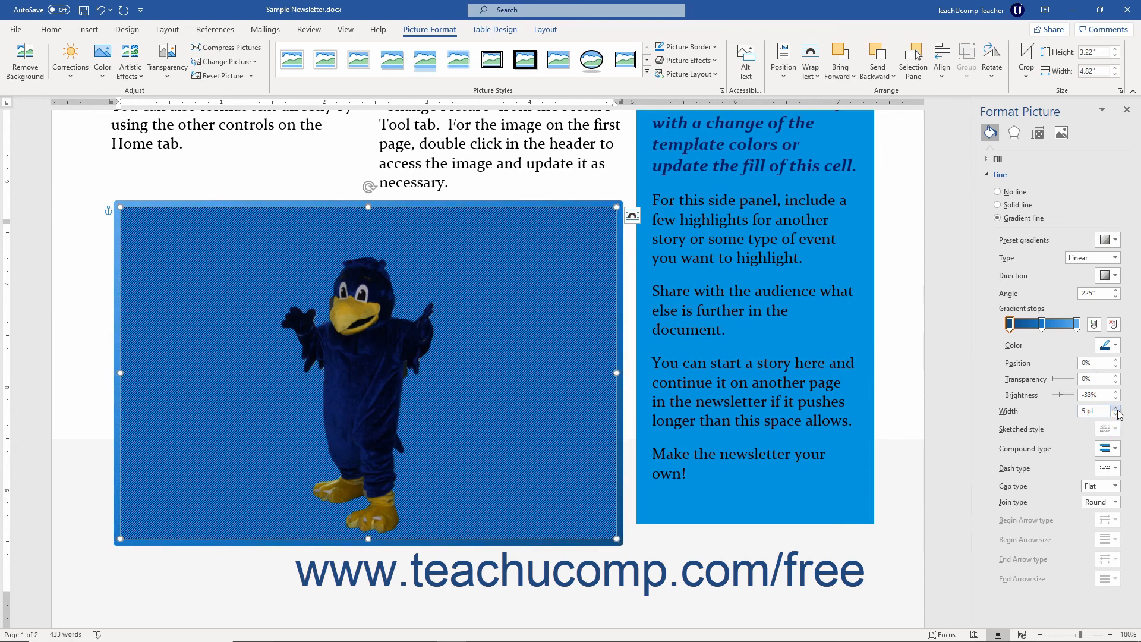
Style the gradient outline as a dashed double line with the Bevel join type
{"action": "left_click", "coordinate": [1116, 449]}
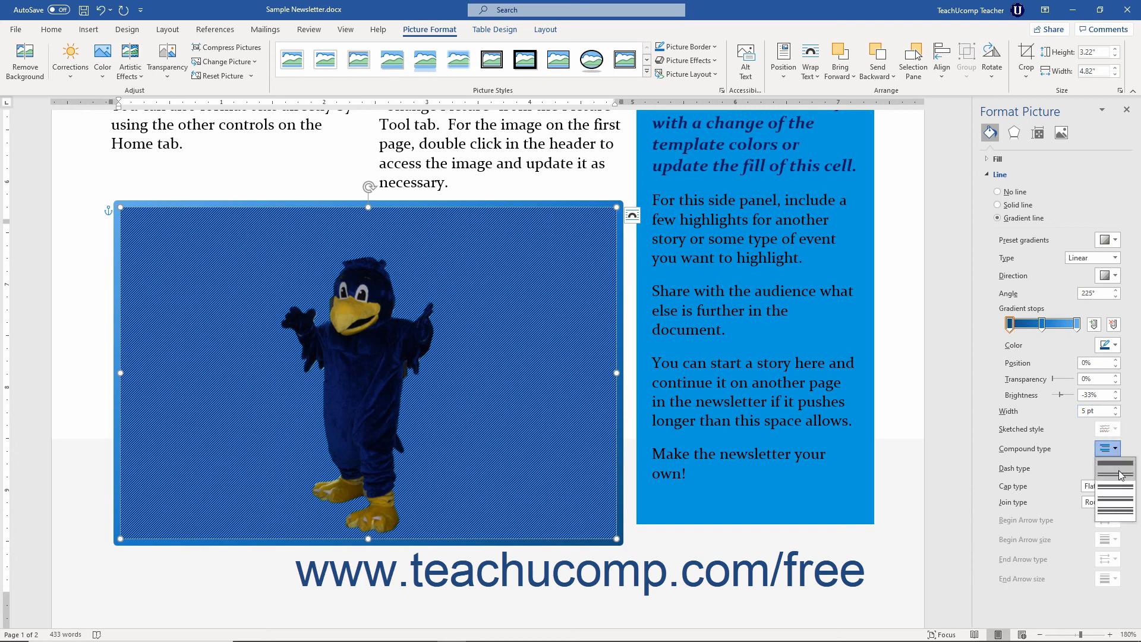
{"action": "left_click", "coordinate": [1119, 474]}
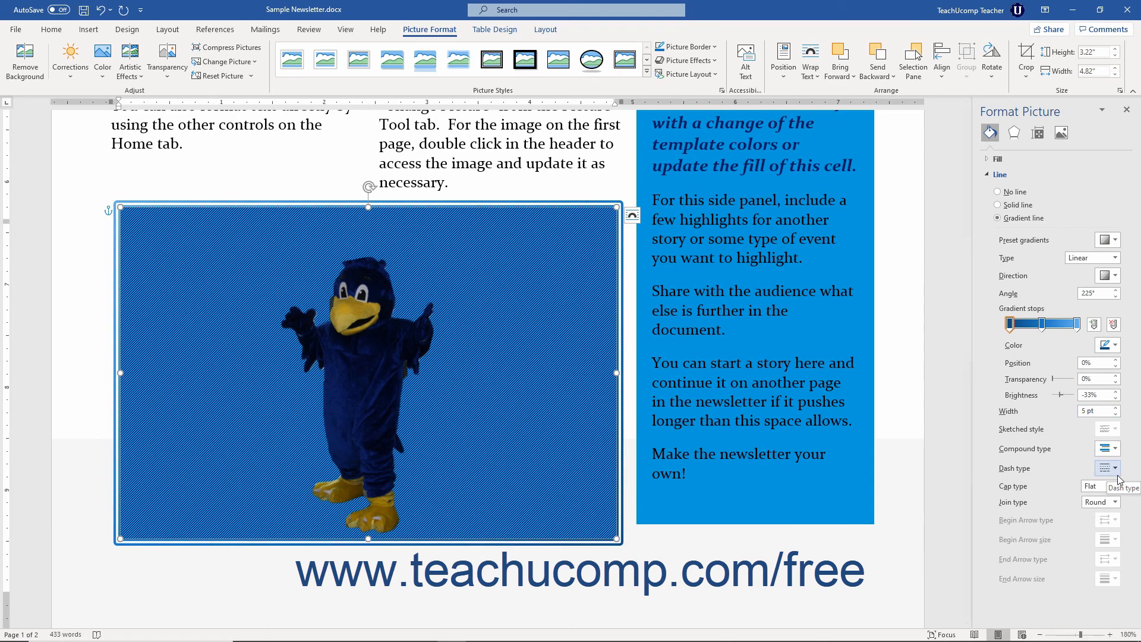
{"action": "left_click", "coordinate": [1117, 474]}
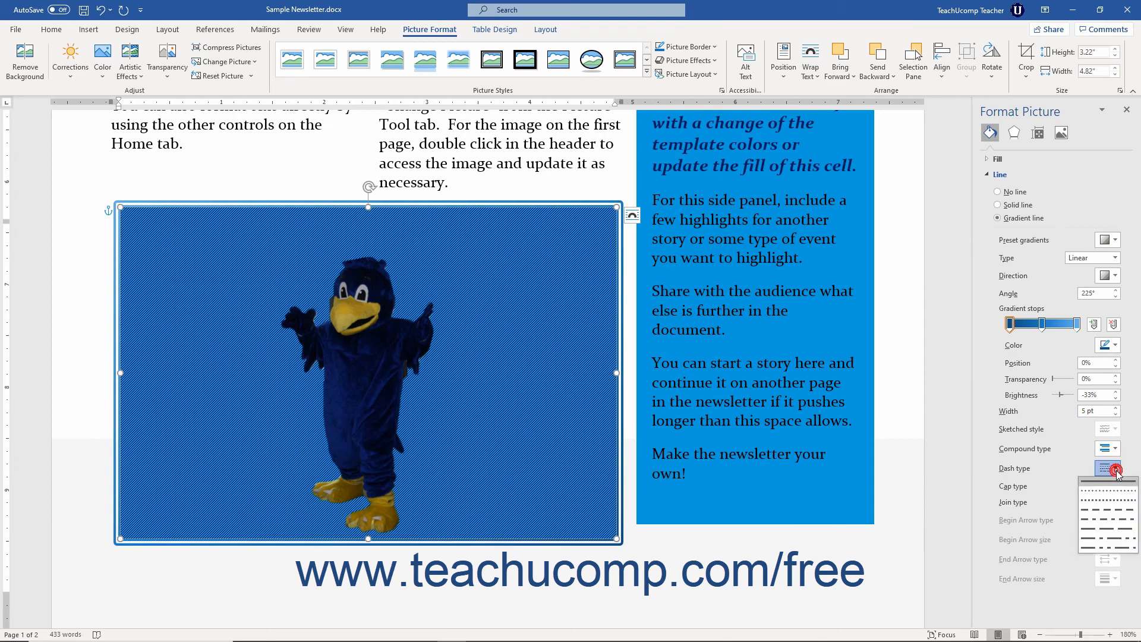
{"action": "left_click", "coordinate": [1116, 509]}
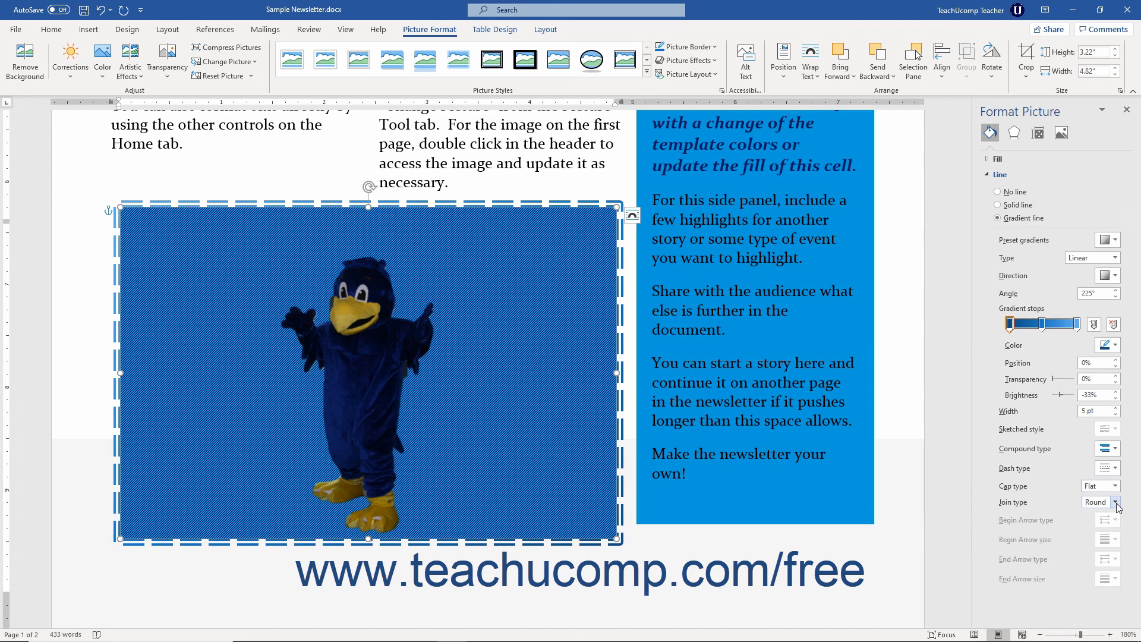
{"action": "left_click", "coordinate": [1116, 503]}
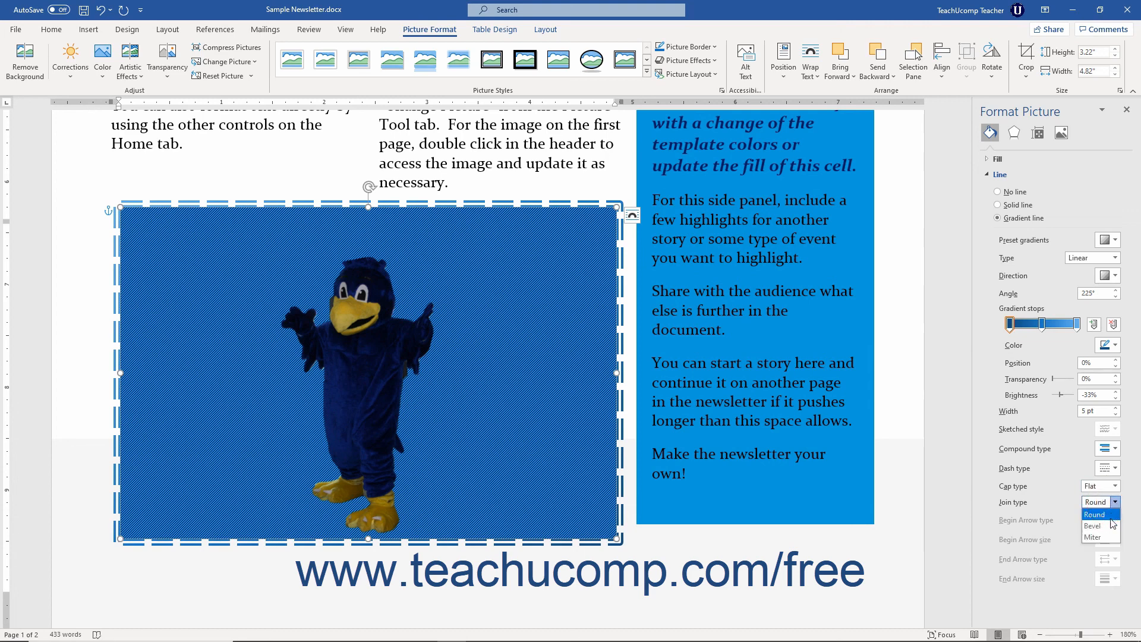
{"action": "left_click", "coordinate": [1105, 525]}
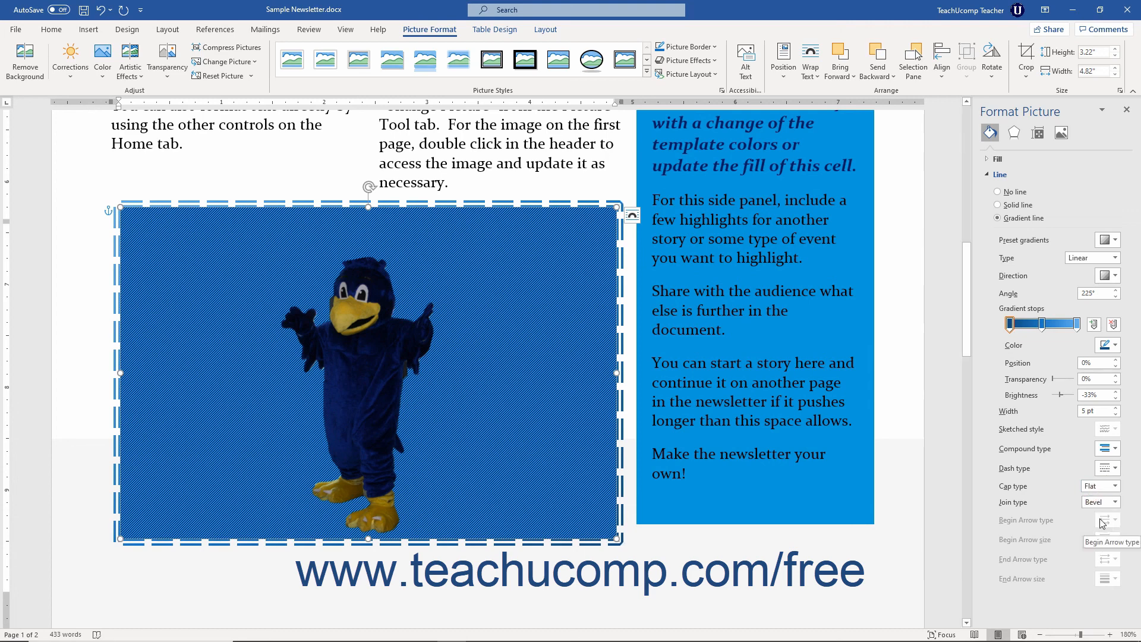